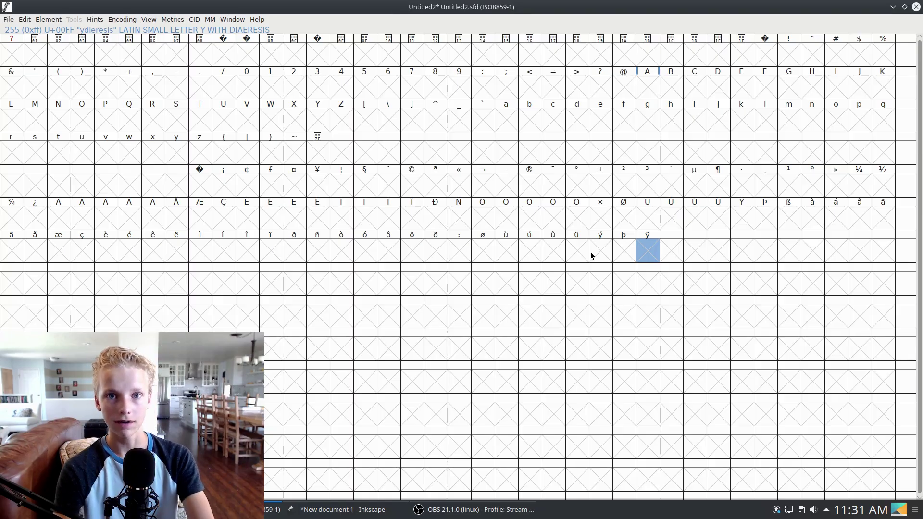
Import A.svg into FontForge's A glyph cell
double_click(649, 90)
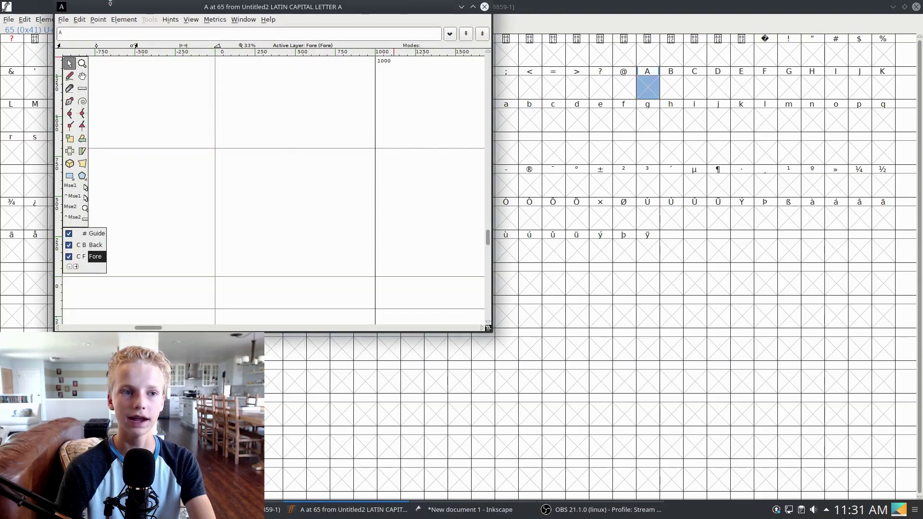
left_click(63, 20)
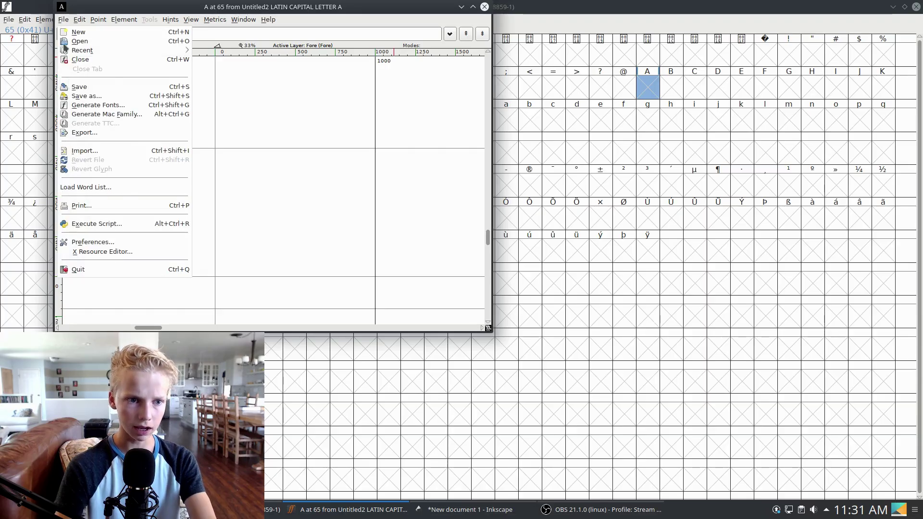
left_click(83, 151)
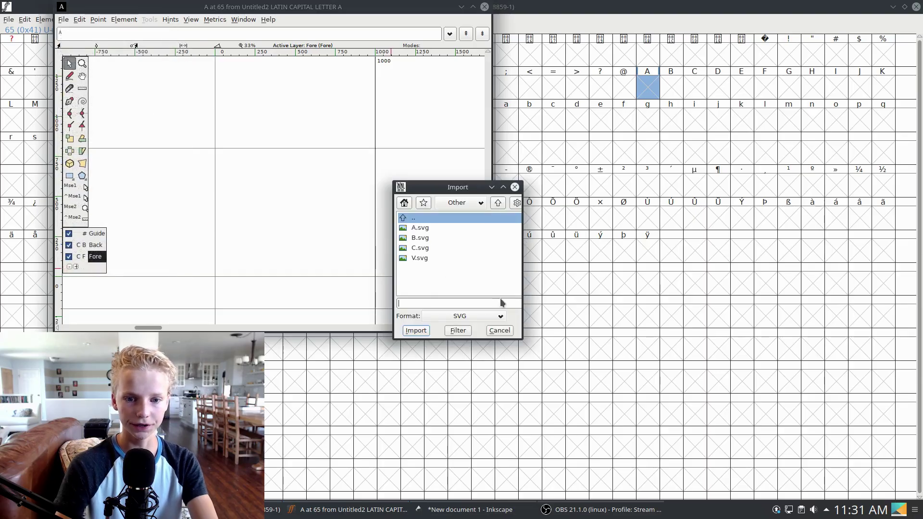
left_click(433, 230)
left_click(422, 333)
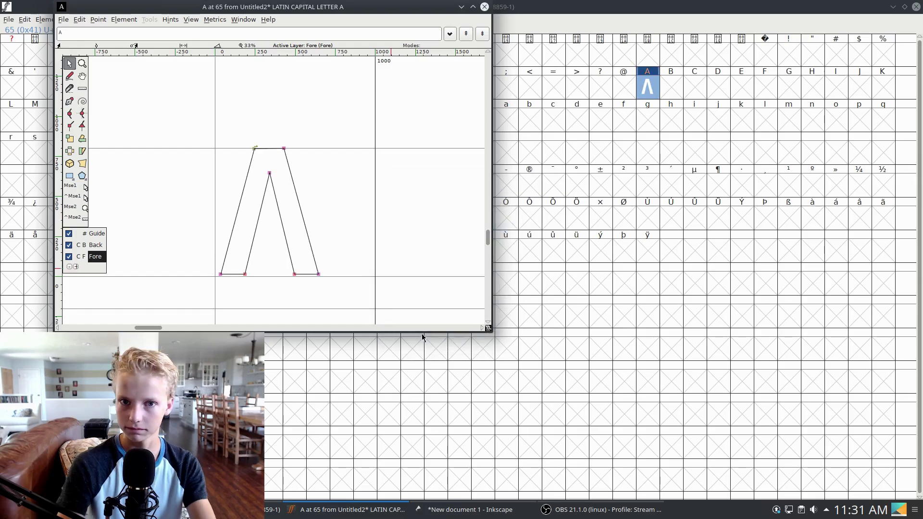
Close the A glyph editor, select the B cell, and bring Inkscape to the front
left_click(484, 7)
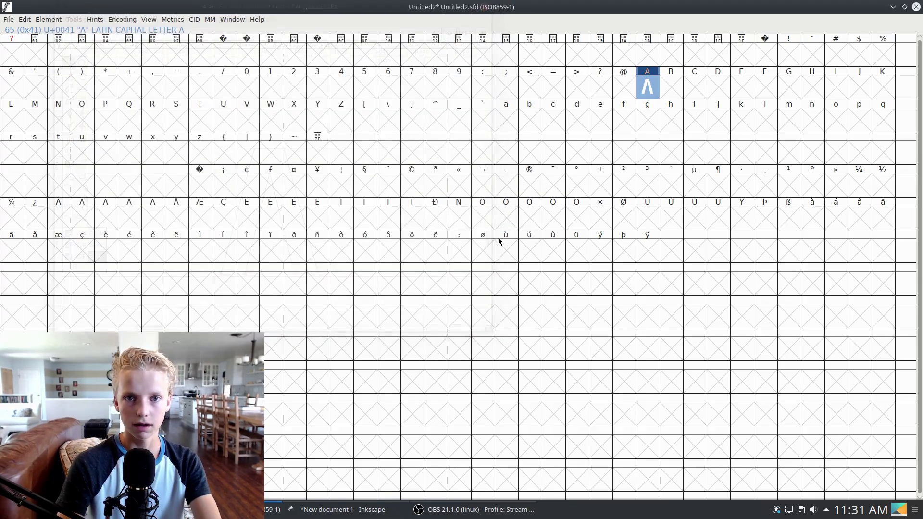
left_click(673, 92)
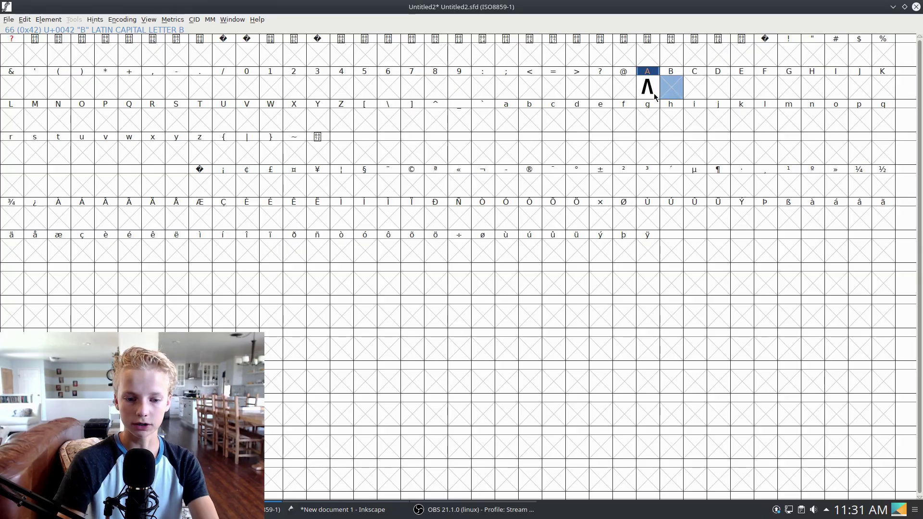
left_click(343, 510)
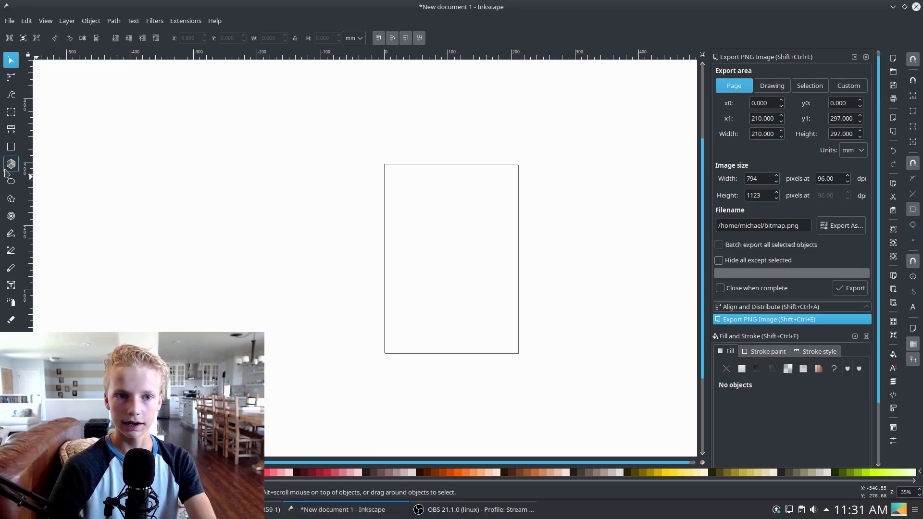
Make the Inkscape page 1000 × 1000 px in Document Properties, then minimise Inkscape
left_click(10, 21)
left_click(43, 221)
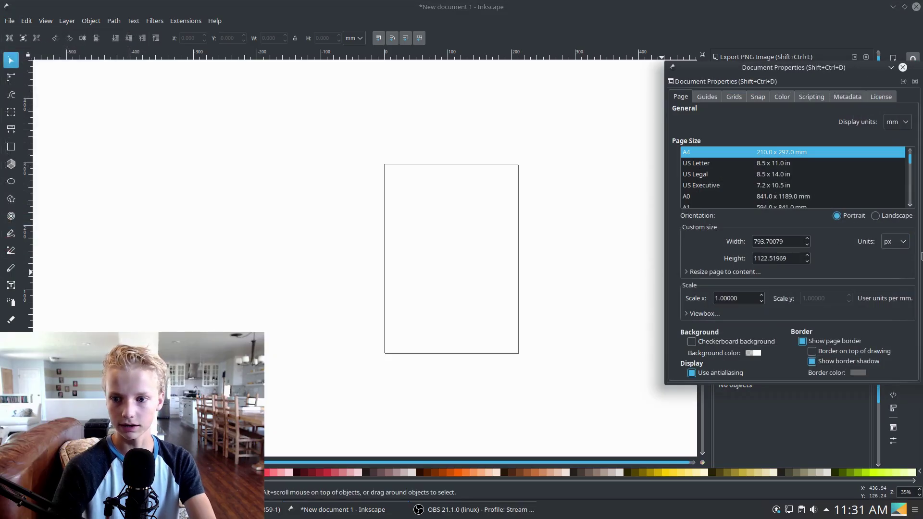
left_click_drag(789, 243, 726, 243)
type("1")
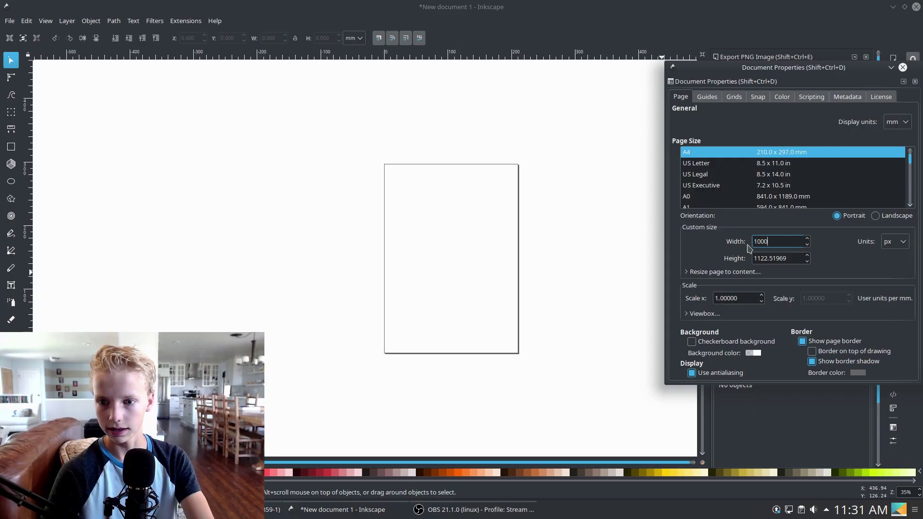
type("000")
key("Tab")
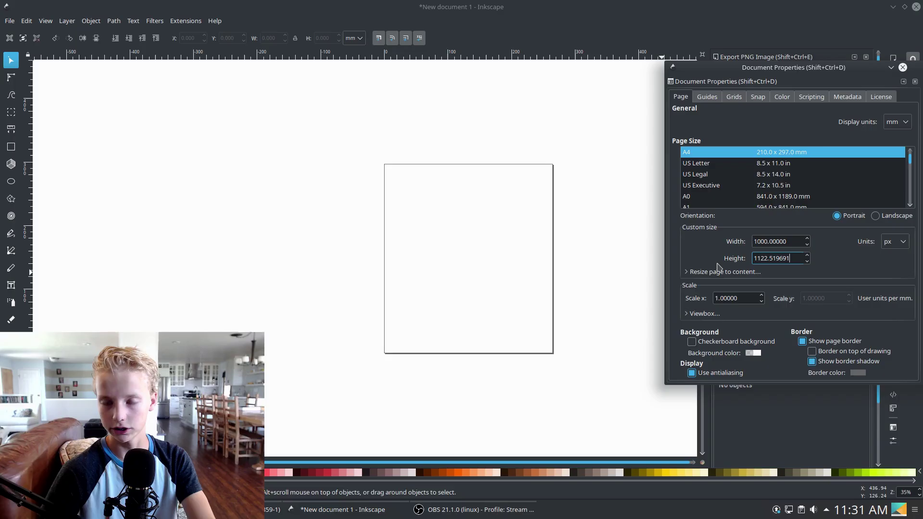
left_click_drag(810, 258, 735, 258)
type("1")
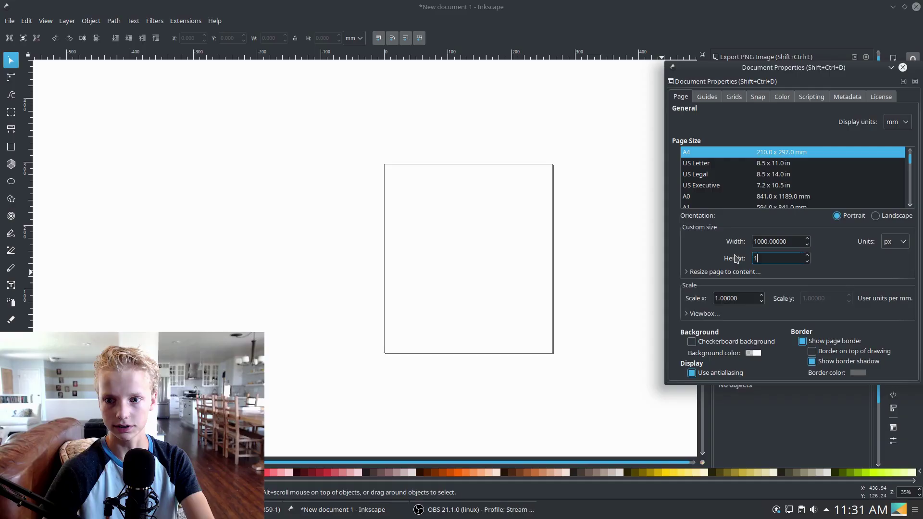
type("000")
key("Return")
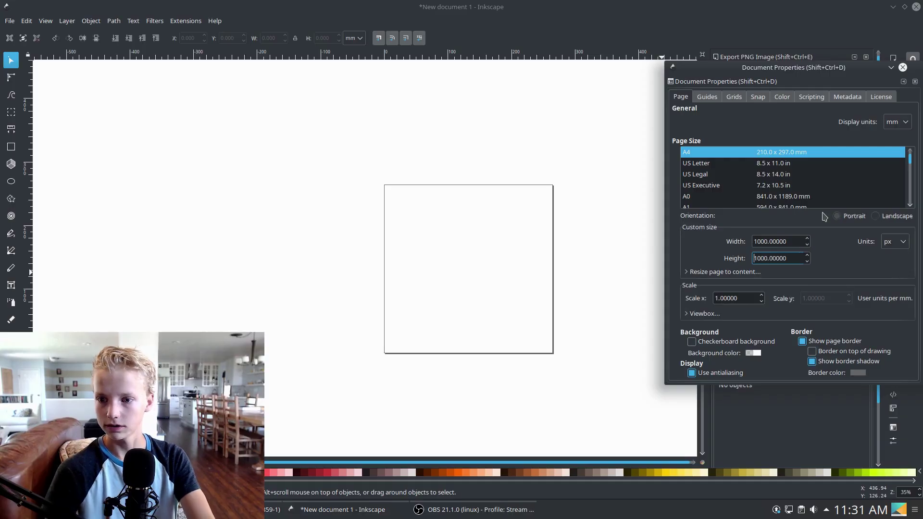
left_click_drag(819, 68, 618, 58)
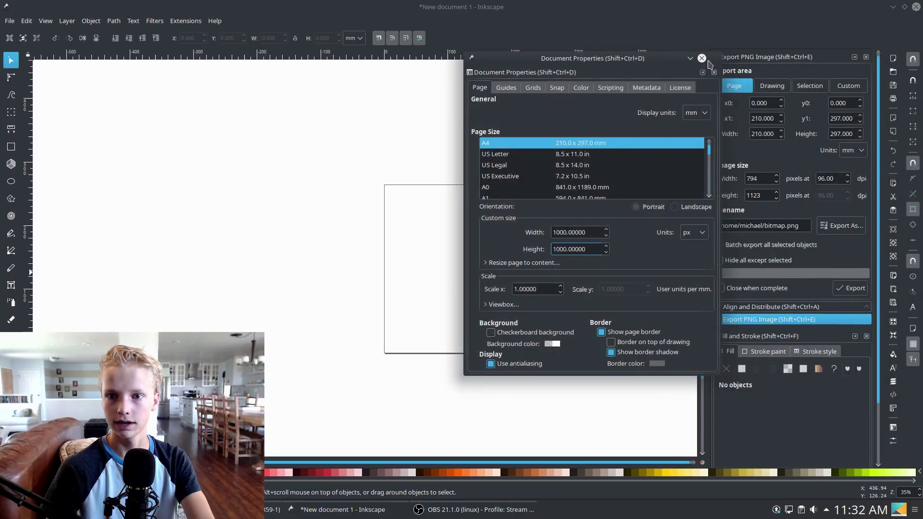
left_click(701, 58)
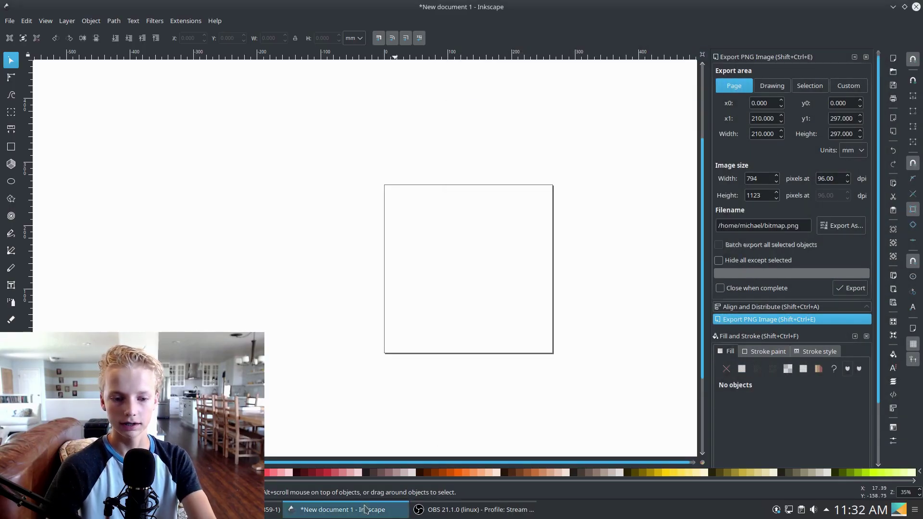
left_click(302, 517)
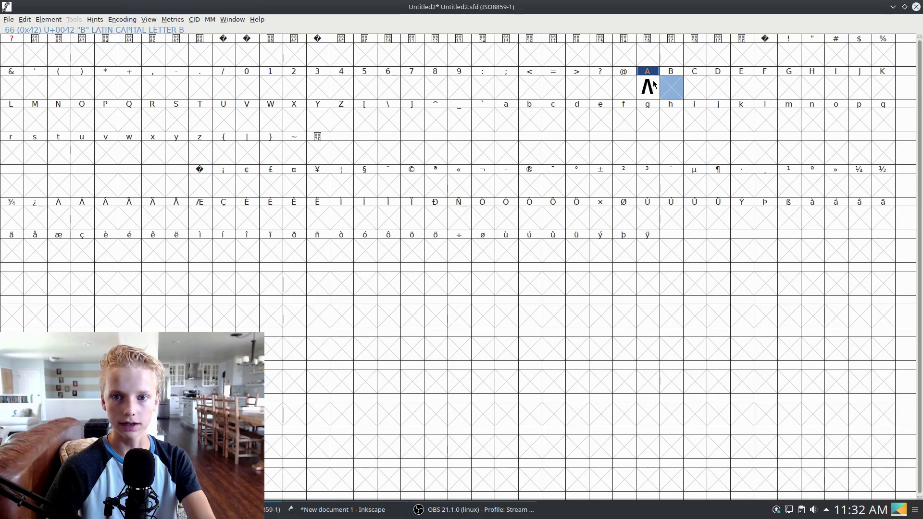
Open glyph B's empty editing window in FontForge, then return to Inkscape
double_click(672, 89)
scroll(257, 280, "down", 1)
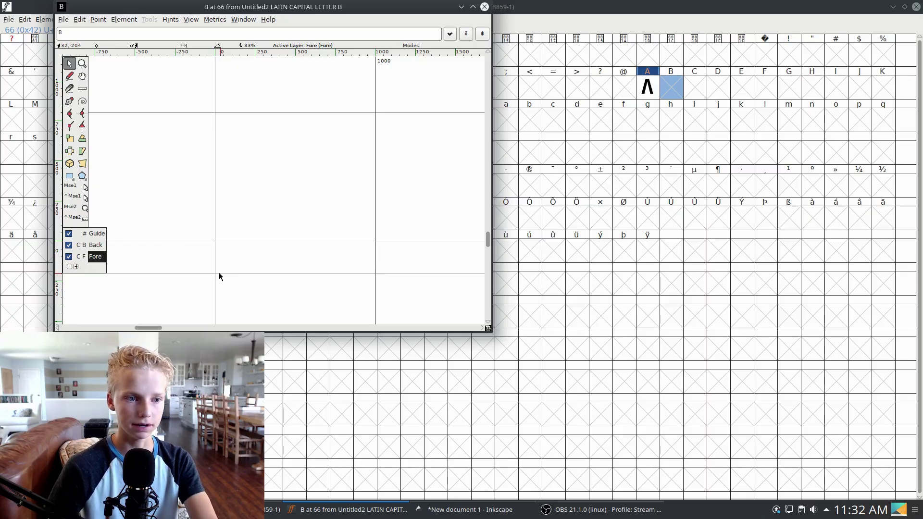
scroll(219, 273, "up", 5)
scroll(216, 273, "up", 2)
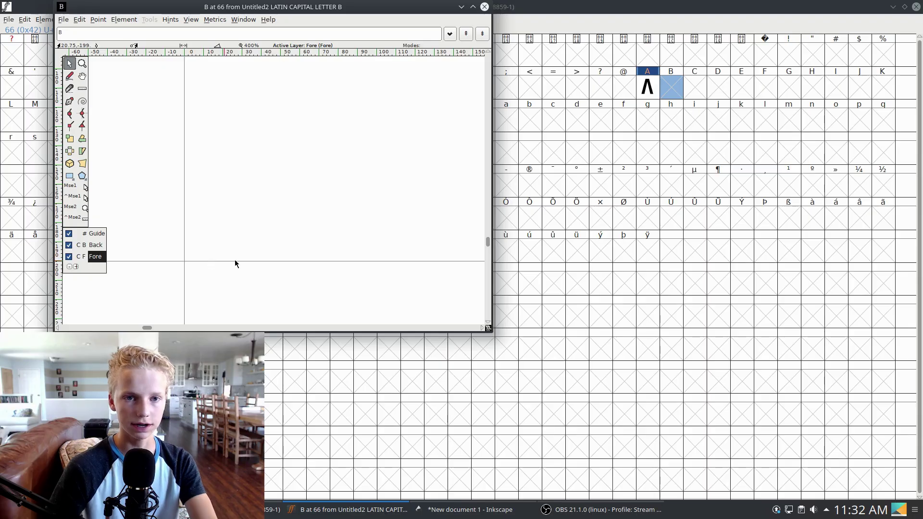
scroll(265, 258, "down", 8)
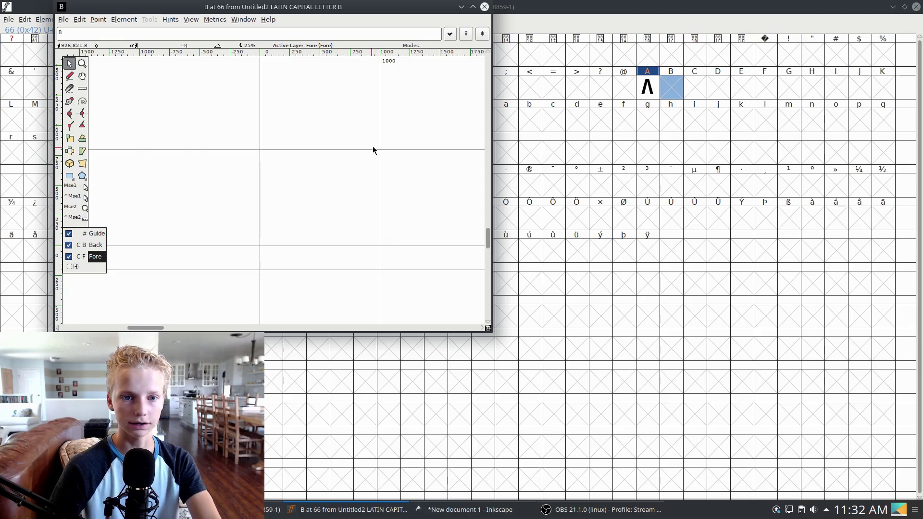
left_click(469, 510)
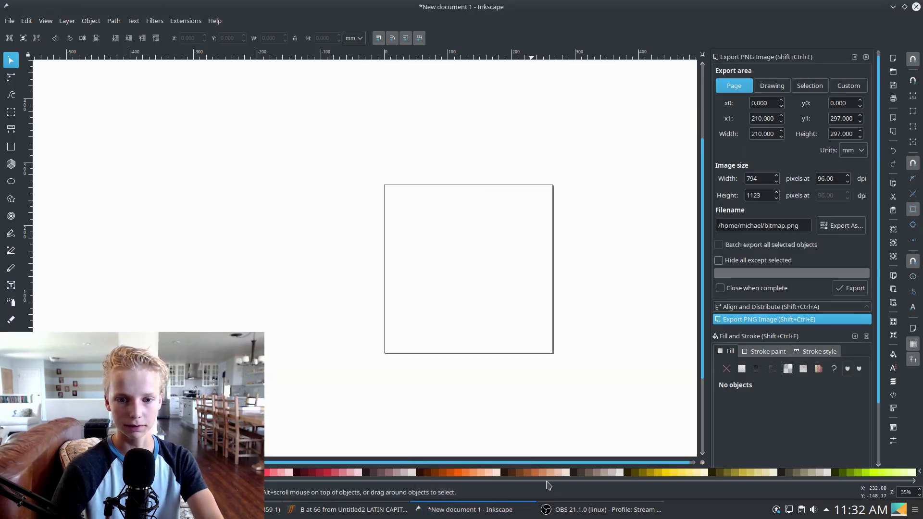
Draw a rectangle and size it to 1000 × 200 px
left_click(11, 146)
left_click_drag(386, 275, 510, 325)
left_click(53, 38)
key("shift+Home")
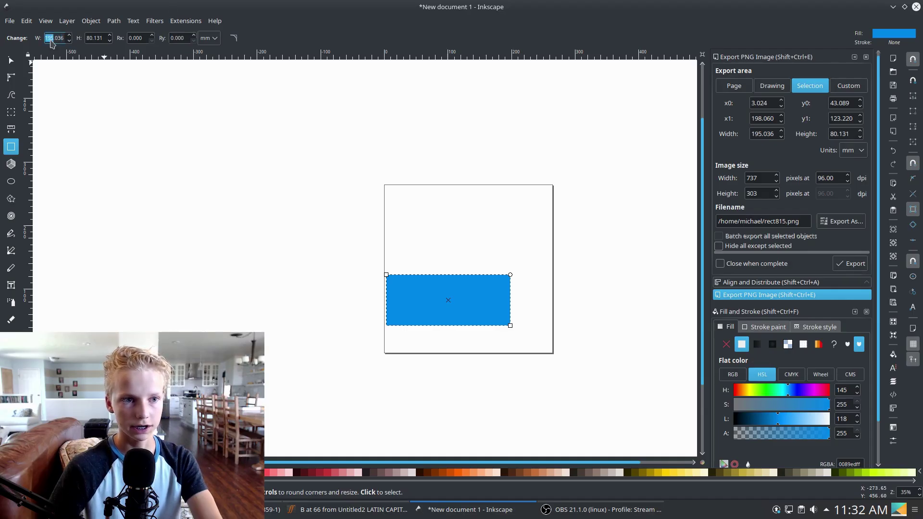
type("1")
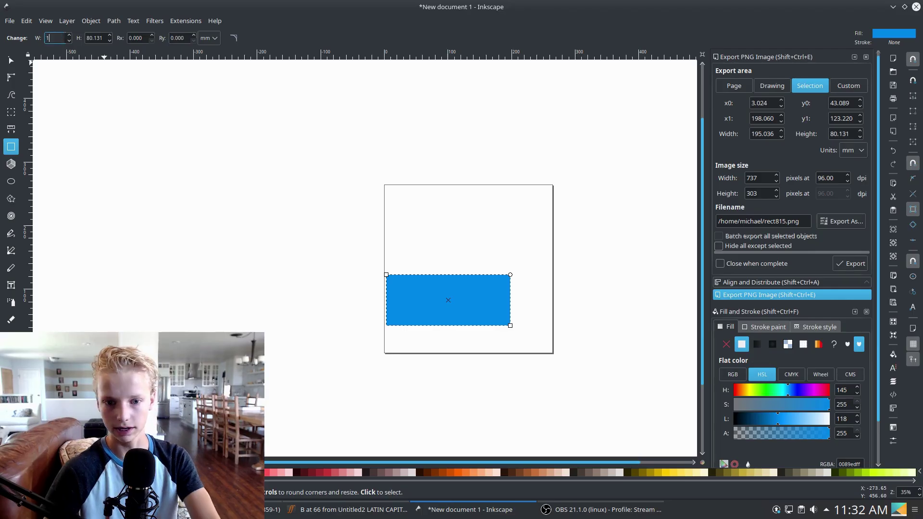
type("000")
left_click(216, 37)
left_click(207, 107)
double_click(57, 41)
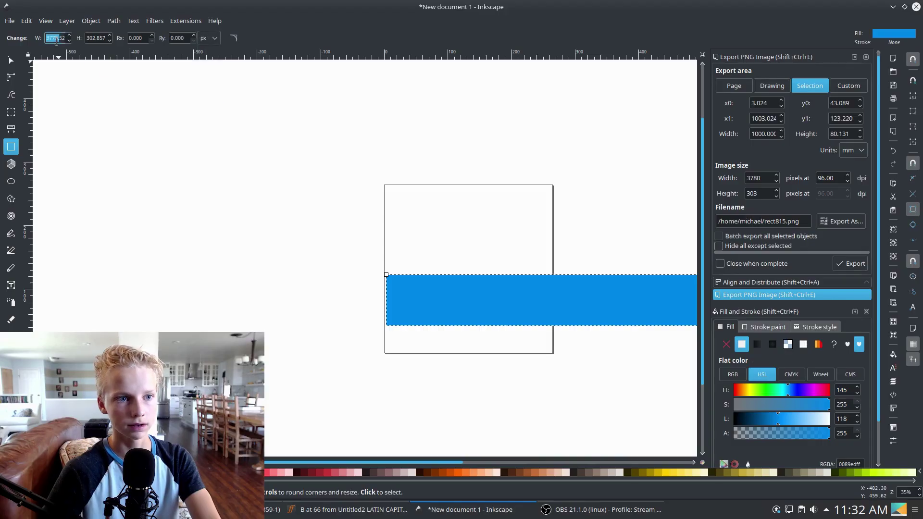
type("1")
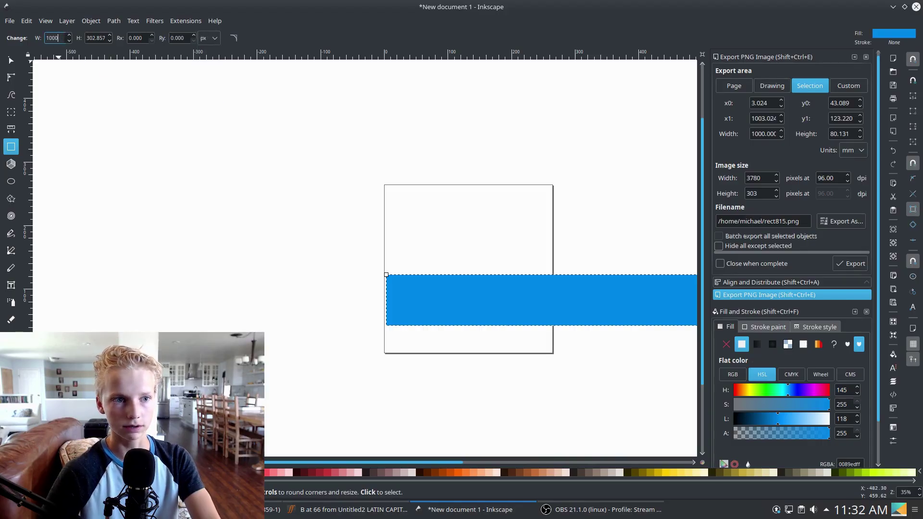
type("000")
left_click(100, 39)
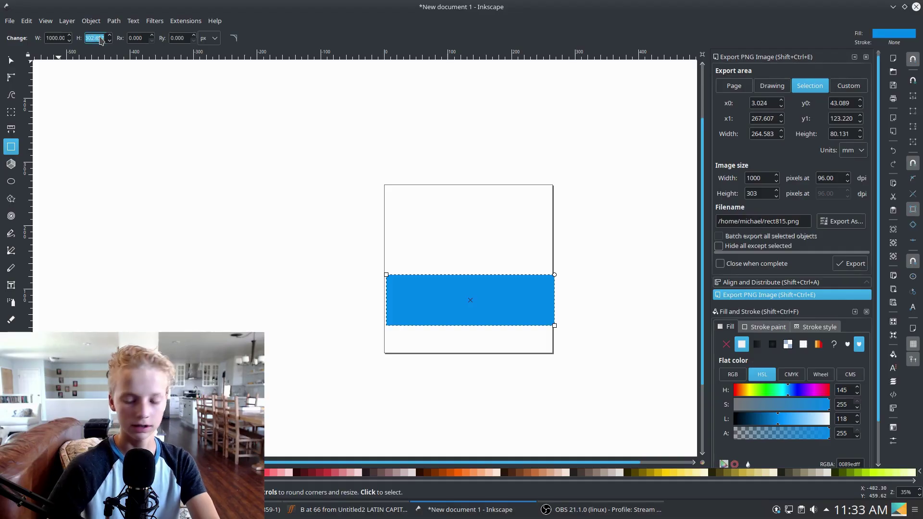
type("200")
key("Return")
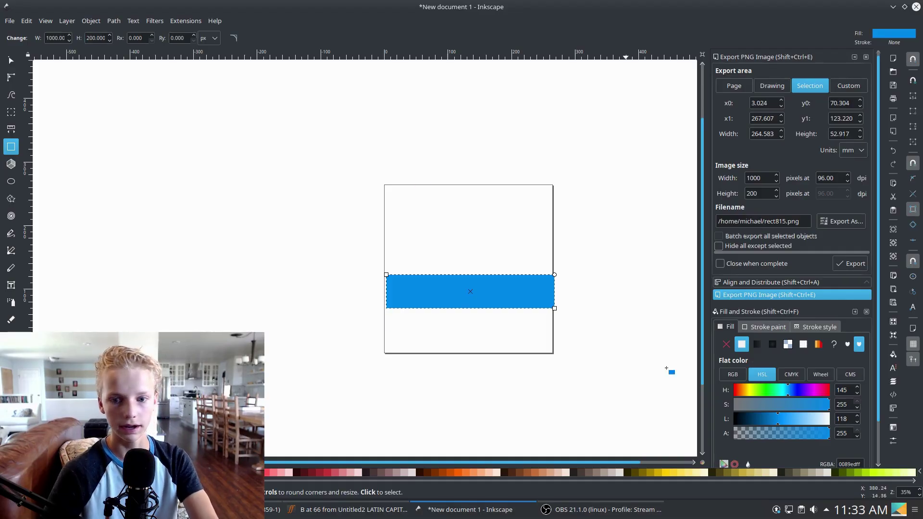
Give the rectangle a grey fill with no stroke
left_click_drag(767, 422, 693, 419)
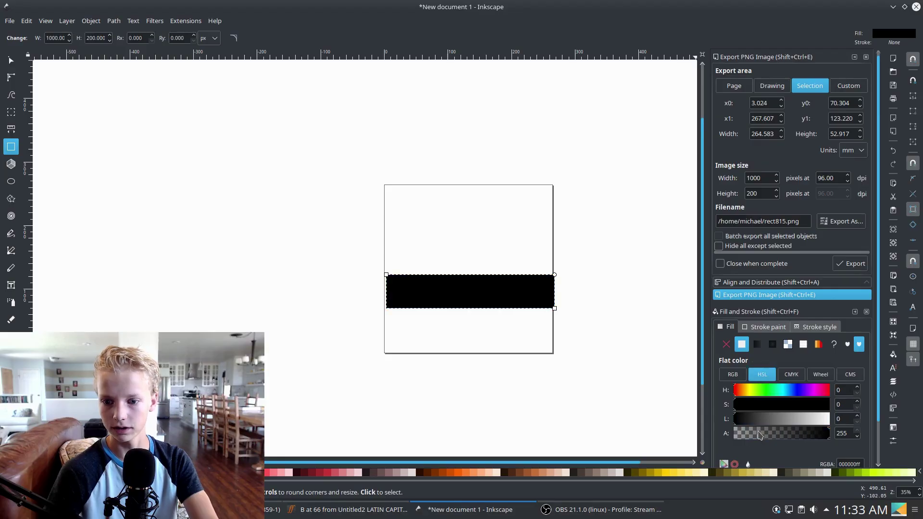
left_click_drag(827, 436, 847, 436)
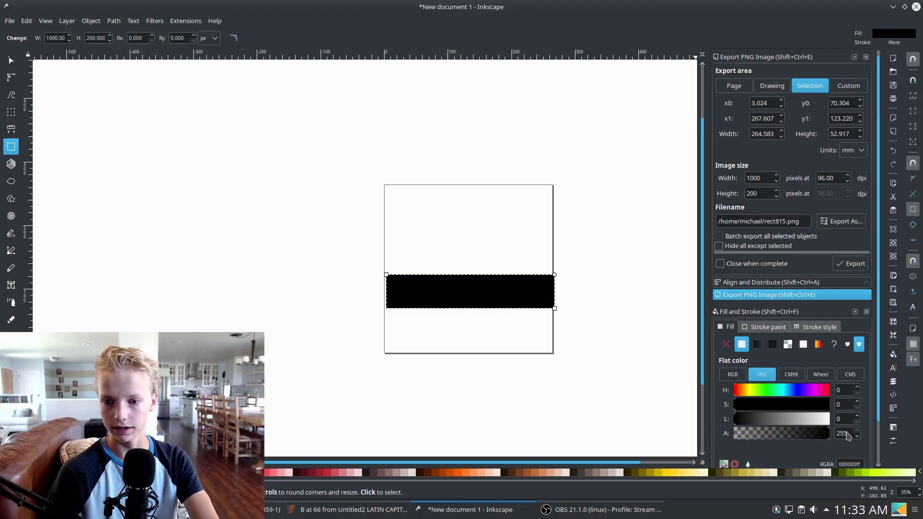
left_click_drag(737, 422, 793, 427)
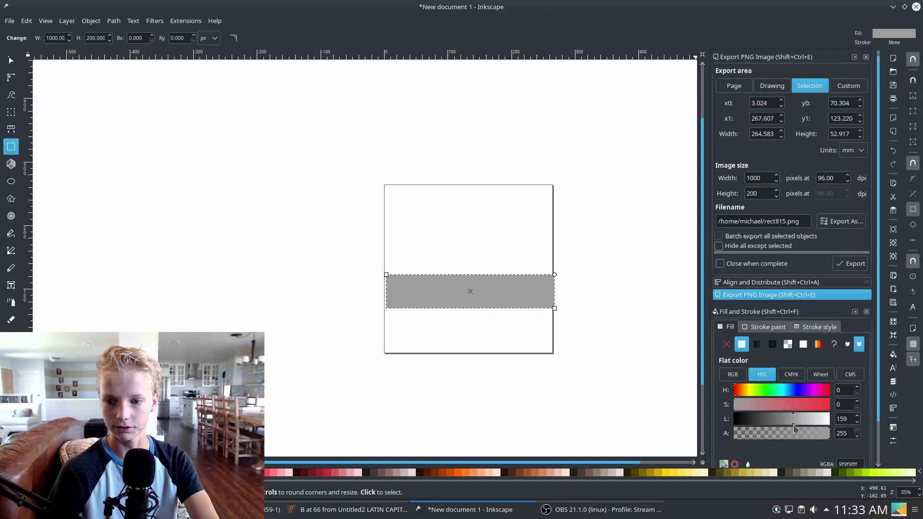
left_click(779, 332)
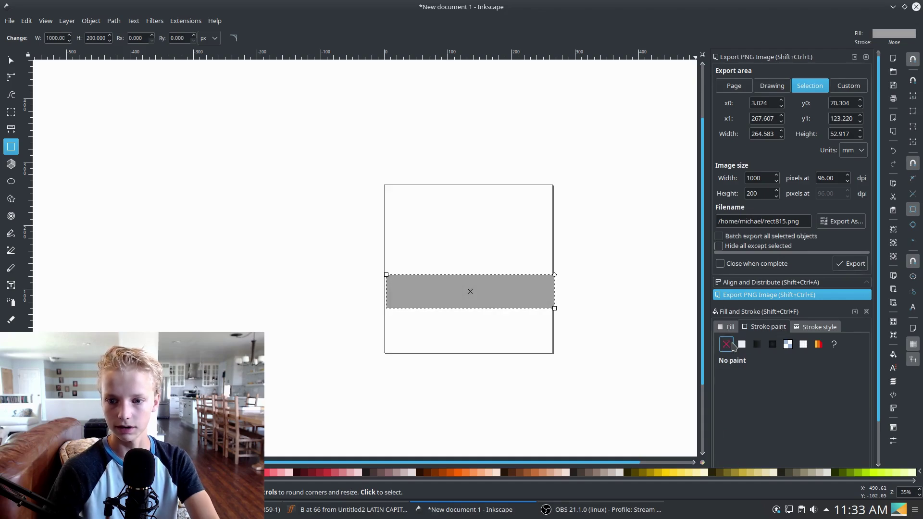
left_click(726, 327)
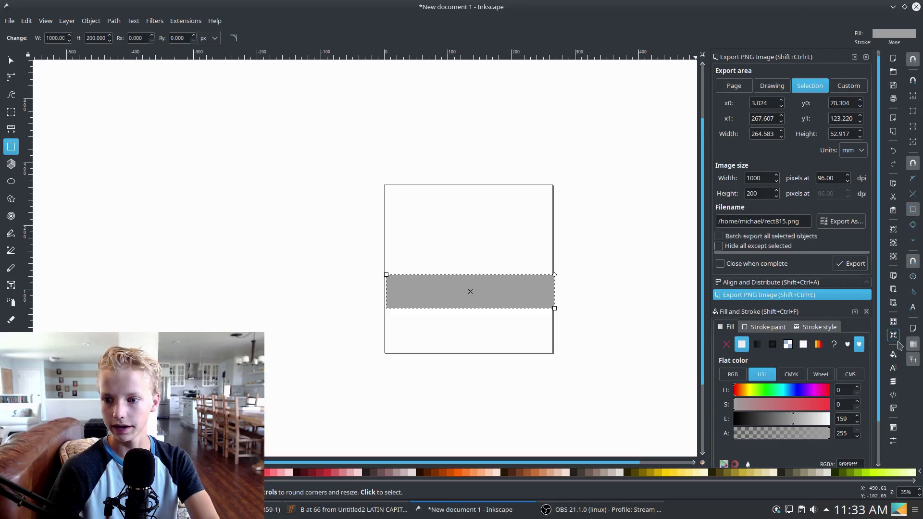
Align the rectangle to the page's bottom edge, then deselect it
left_click(894, 408)
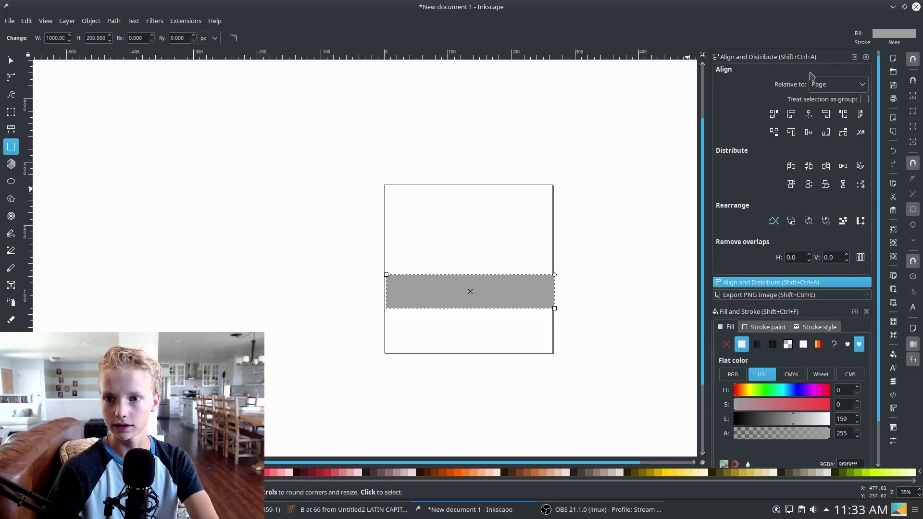
left_click(825, 133)
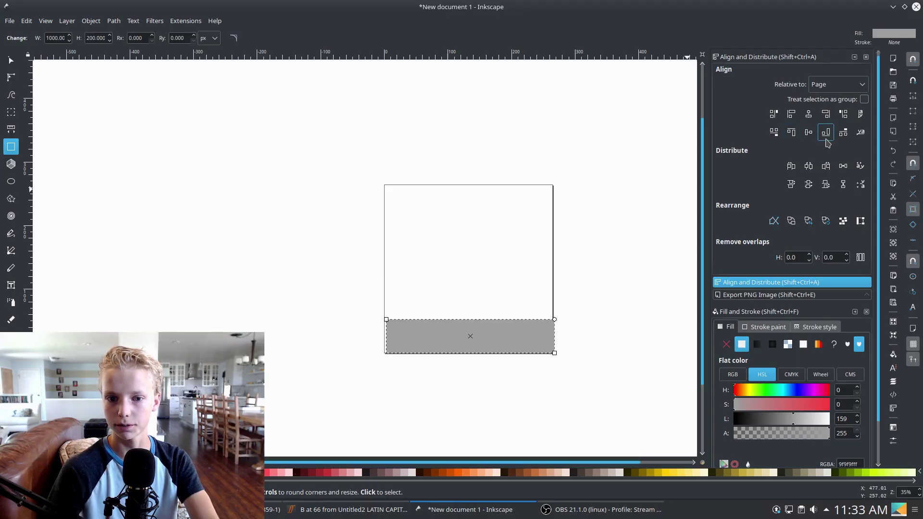
left_click(10, 60)
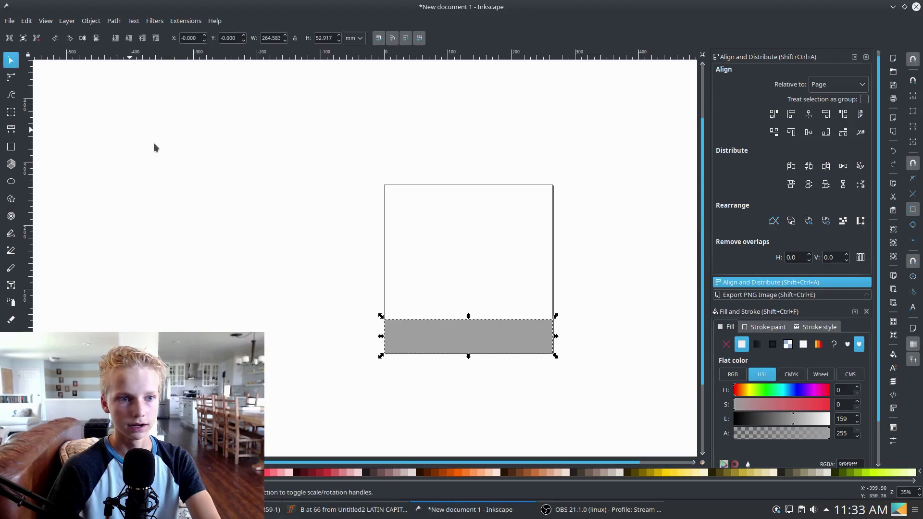
left_click(493, 368)
scroll(498, 337, "up", 4)
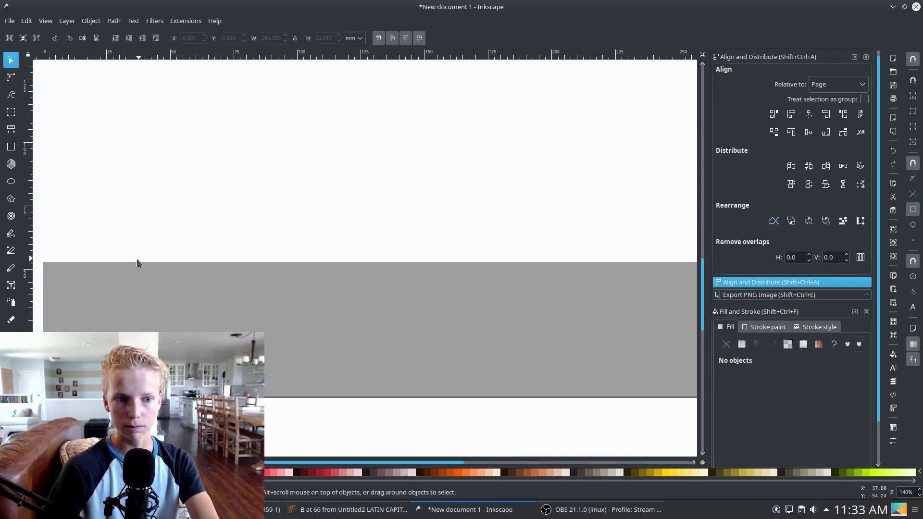
scroll(432, 287, "down", 4)
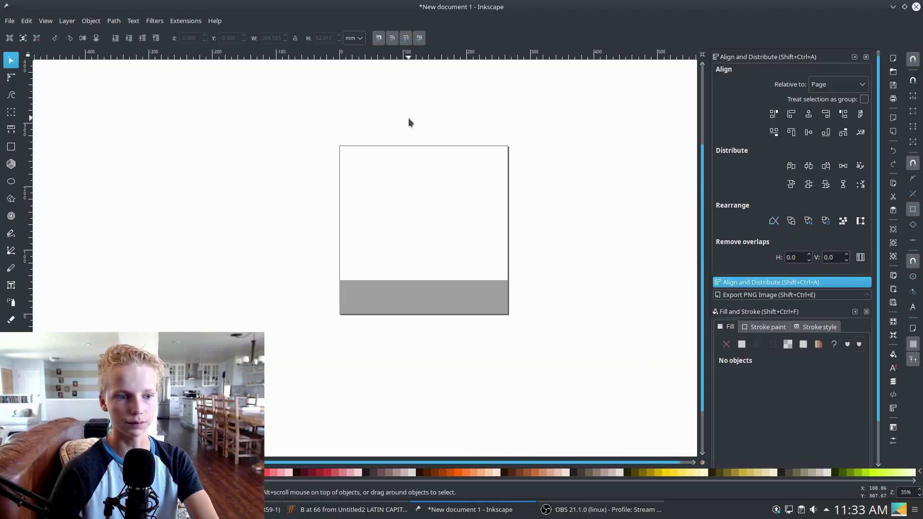
left_click(11, 250)
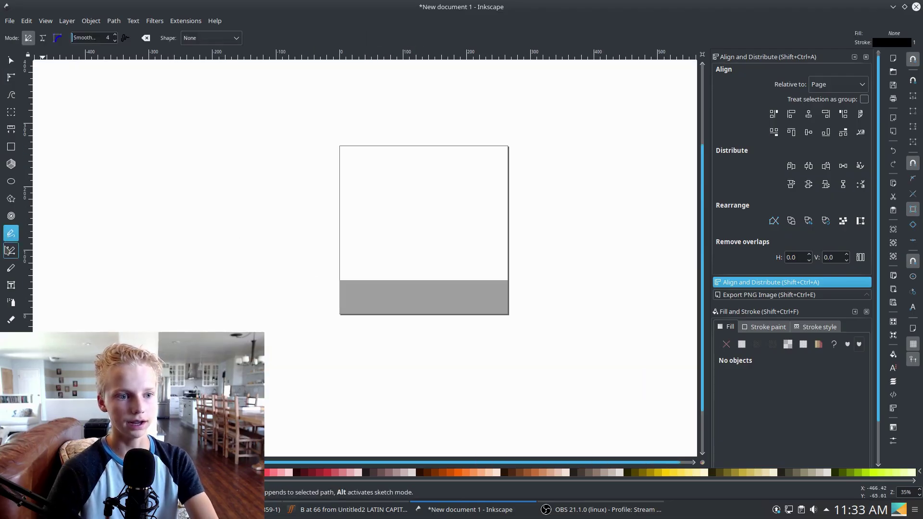
left_click(351, 281)
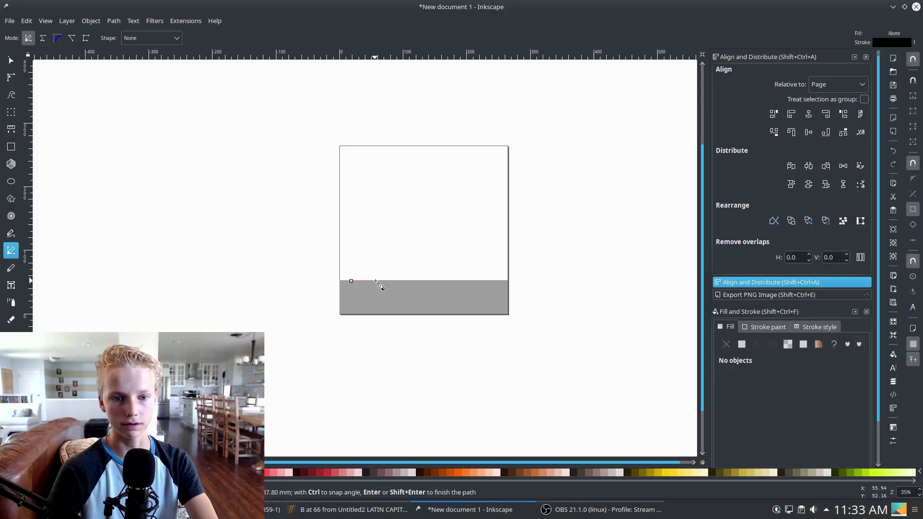
left_click(396, 196)
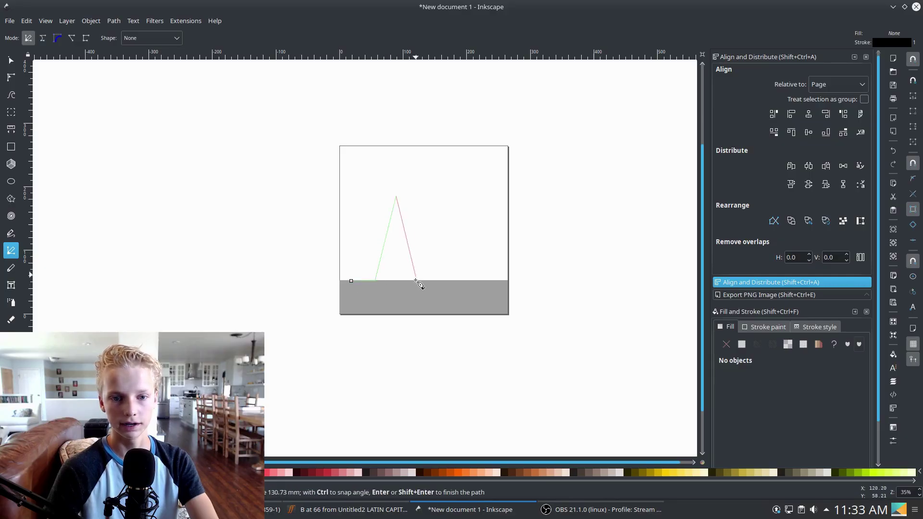
left_click(409, 279)
left_click(430, 279)
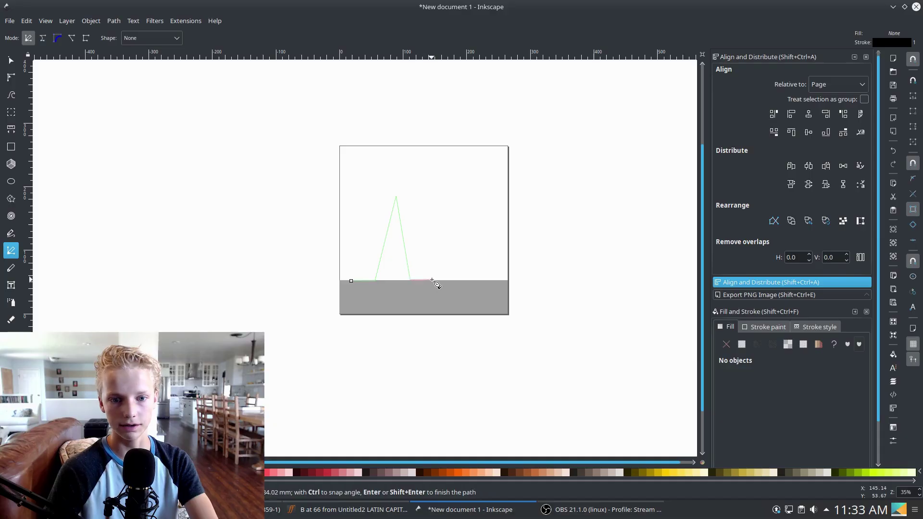
left_click(406, 168)
left_click(385, 168)
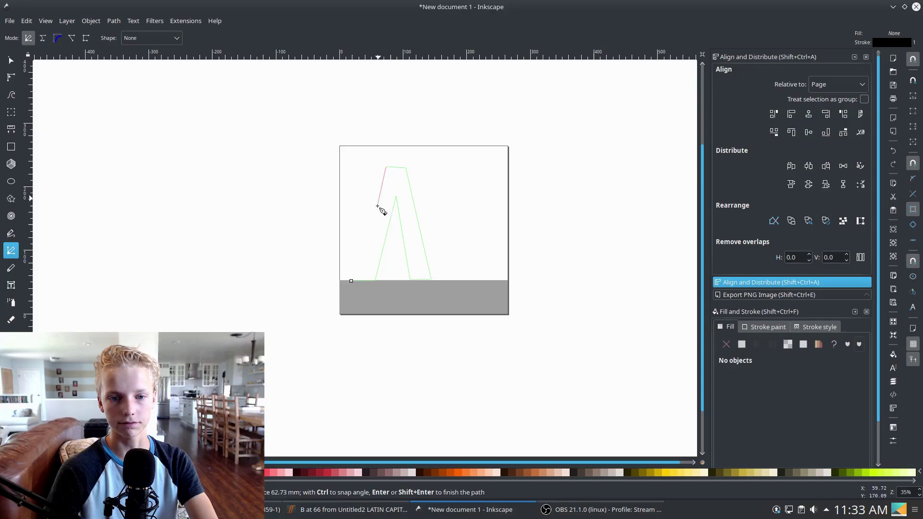
left_click(351, 281)
left_click(742, 344)
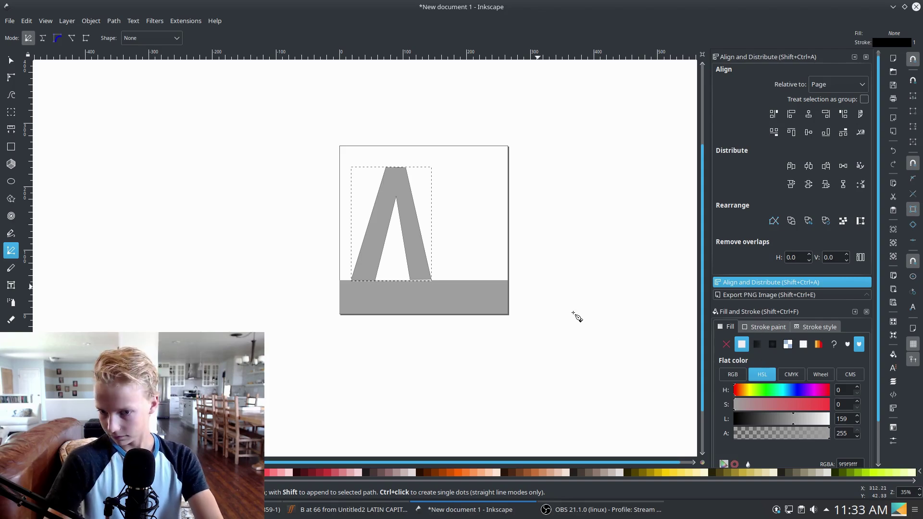
left_click(11, 60)
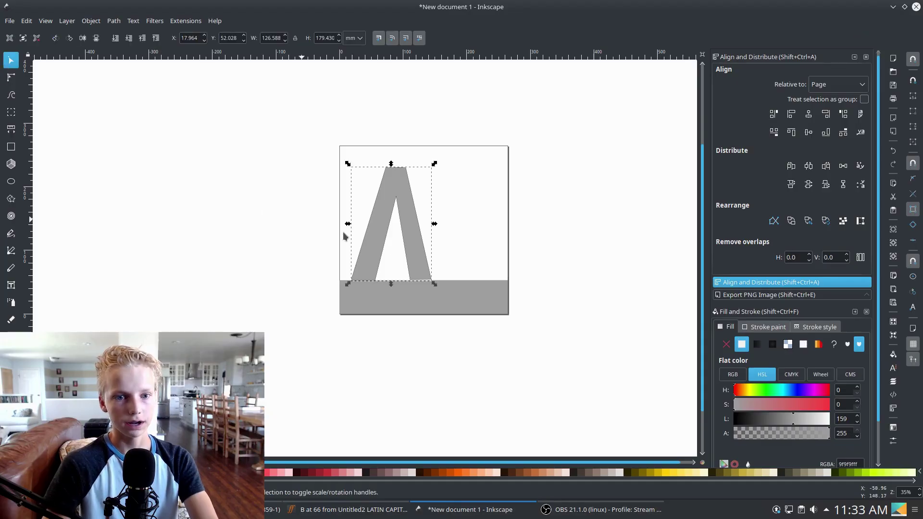
scroll(387, 249, "up", 3)
scroll(494, 219, "down", 3)
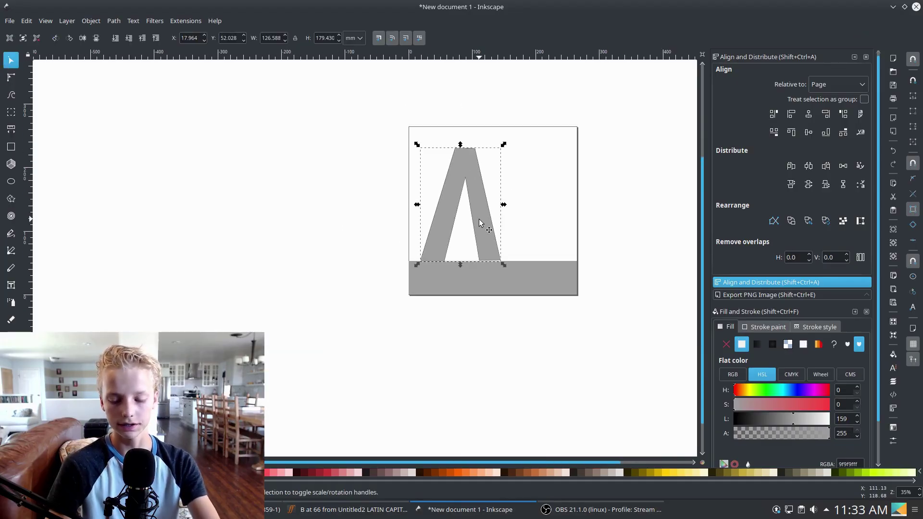
key("Delete")
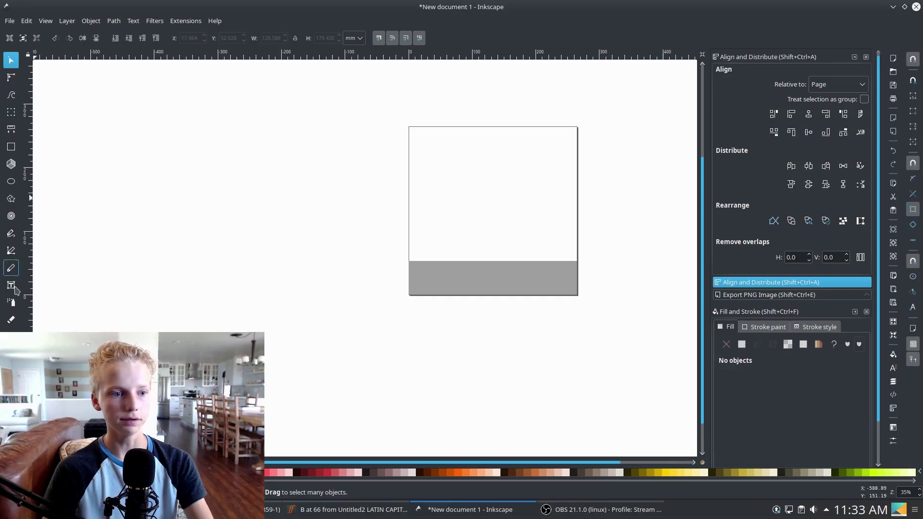
left_click(11, 251)
left_click(433, 192)
left_click(545, 193)
left_click(493, 235)
left_click(433, 193)
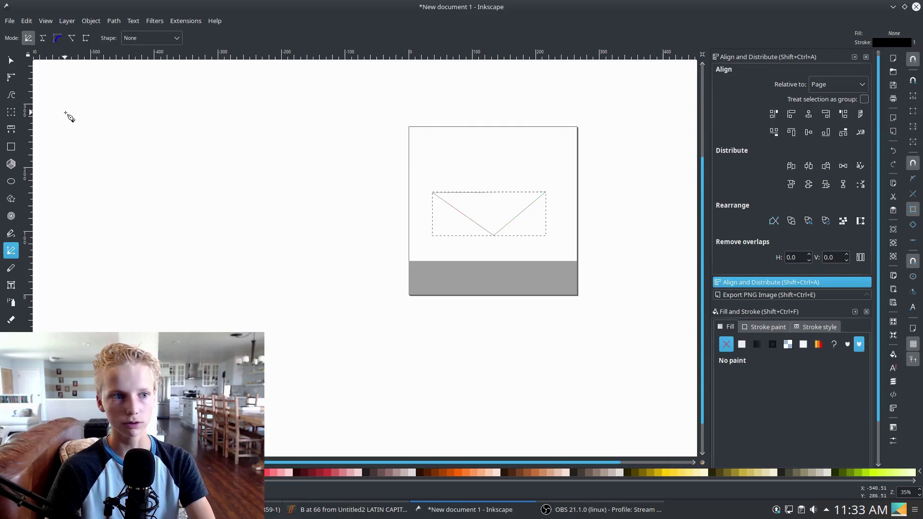
left_click(436, 232)
left_click(465, 210)
left_click(469, 243)
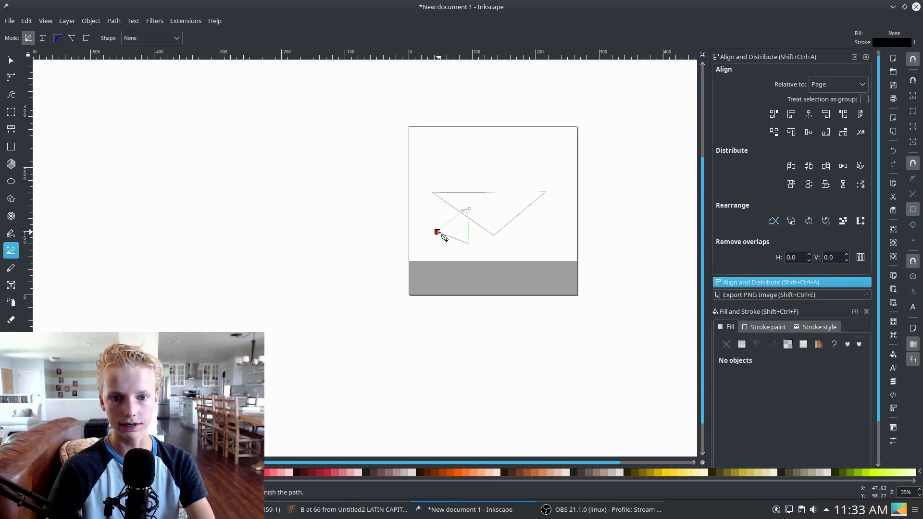
left_click(437, 232)
left_click(10, 60)
key("ctrl+a")
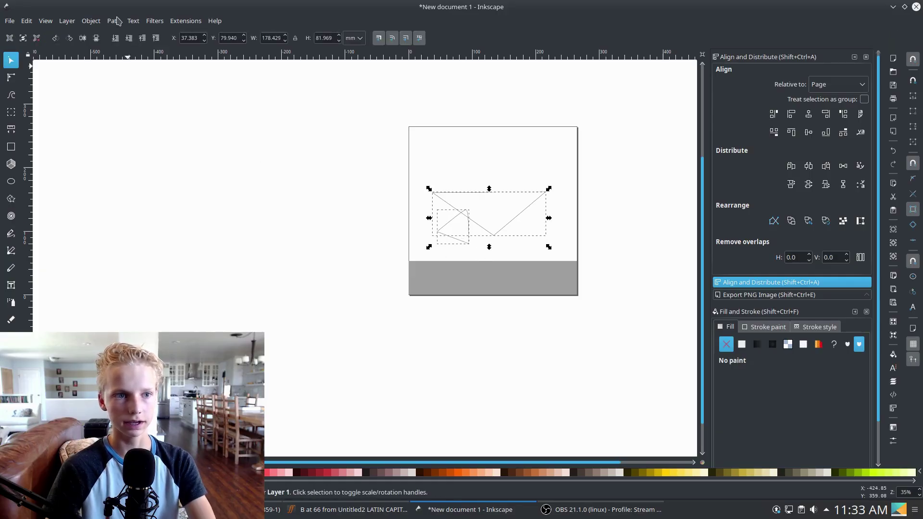
left_click(115, 20)
left_click(127, 89)
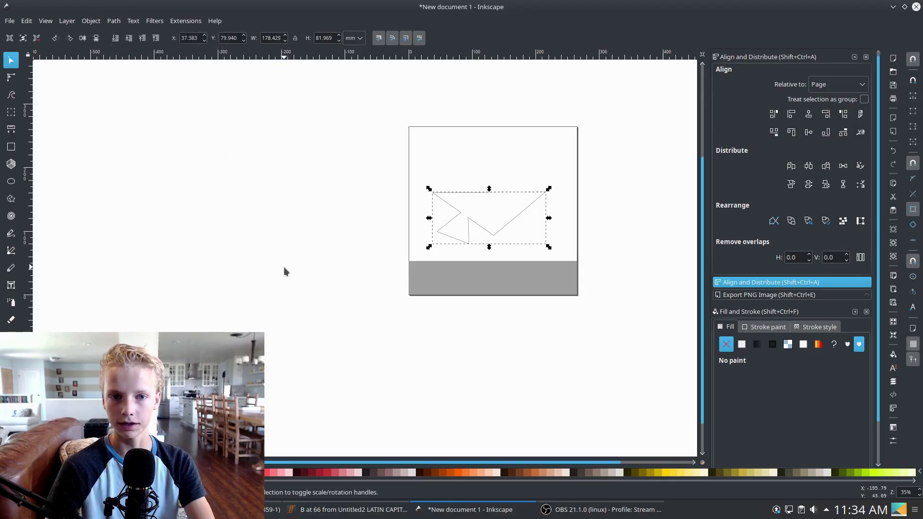
left_click(758, 328)
left_click(726, 344)
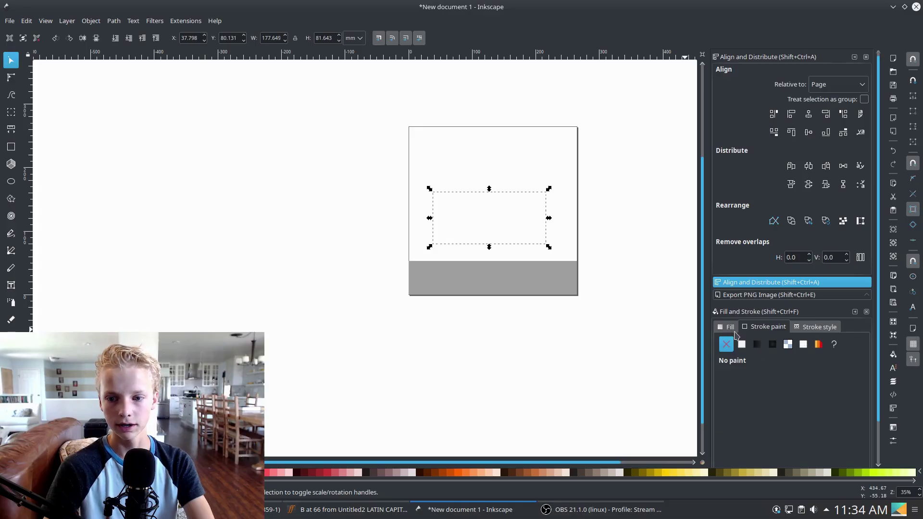
left_click(728, 327)
left_click(741, 344)
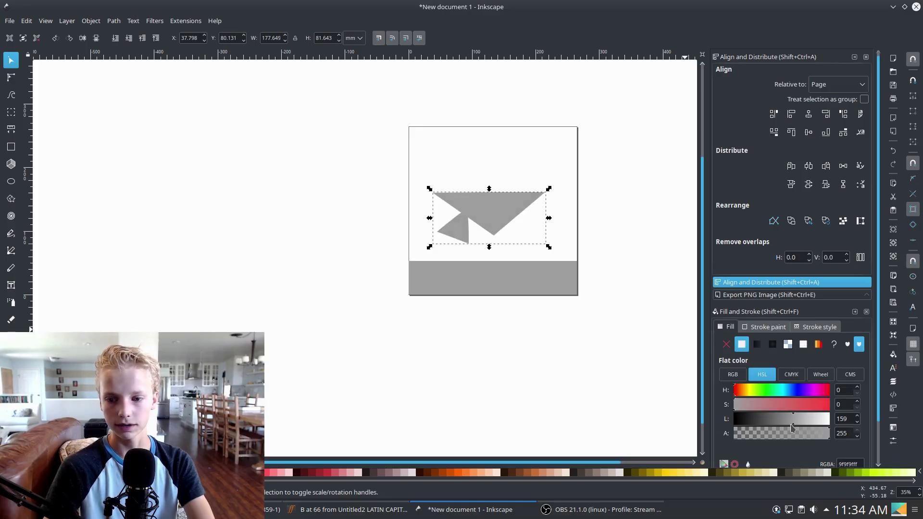
left_click_drag(792, 427, 651, 431)
left_click(280, 287)
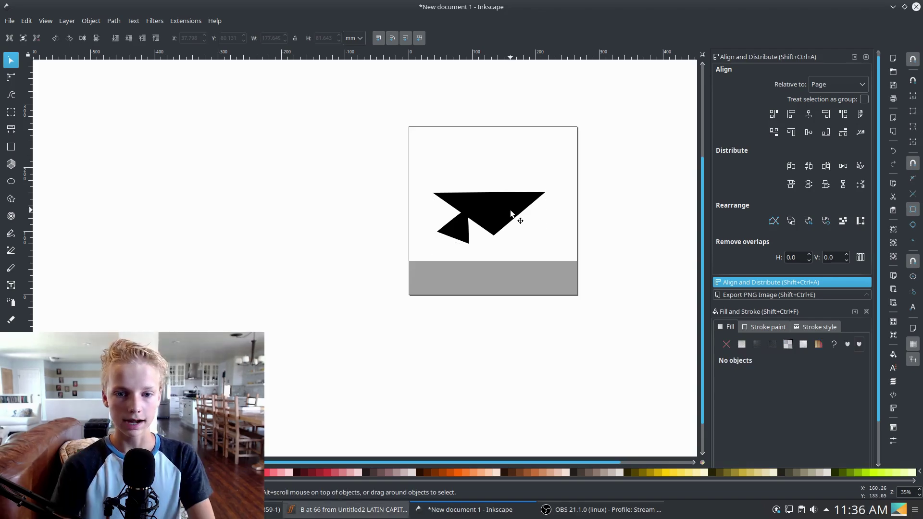
left_click(485, 213)
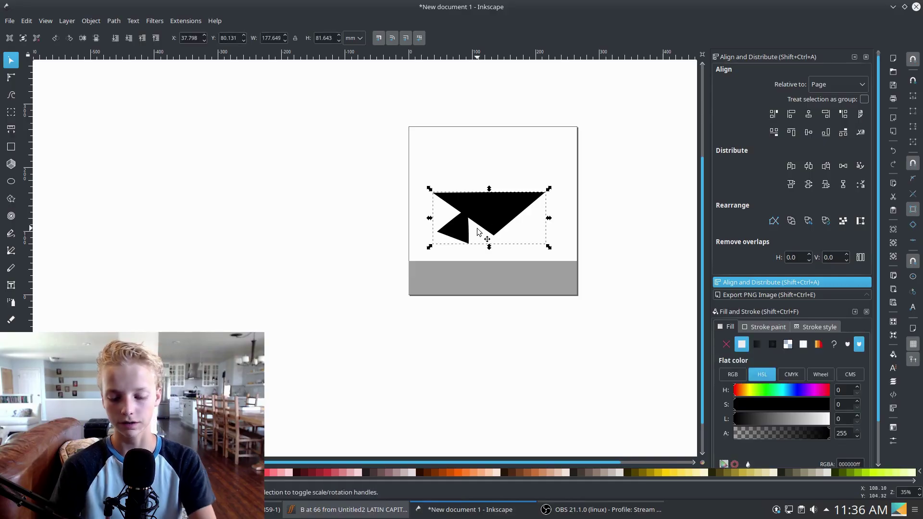
key("Delete")
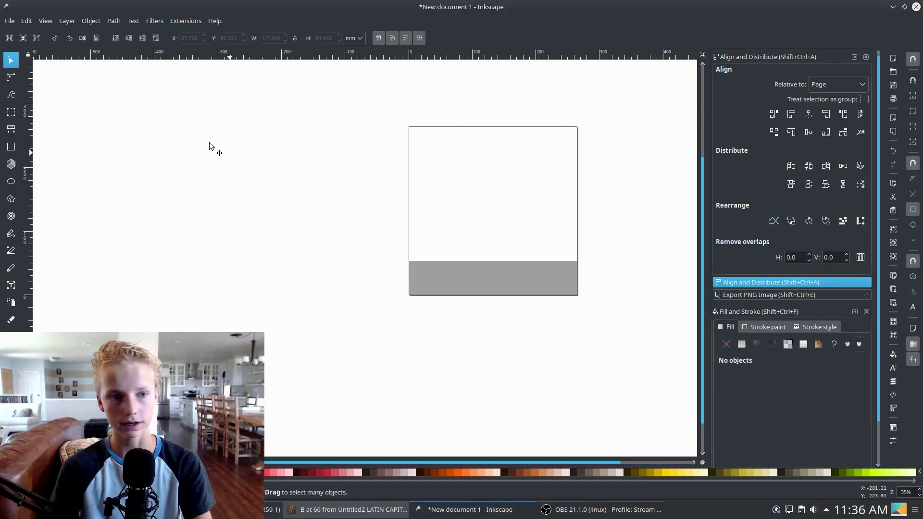
Draw a trial straight-segment path on the bar and delete it
left_click(10, 250)
left_click(431, 257)
left_click(454, 152)
left_click(475, 150)
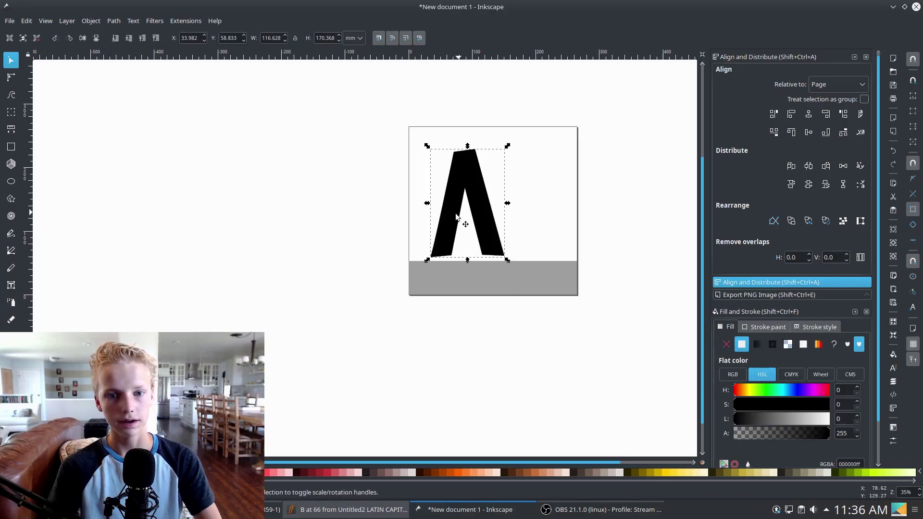
key("Delete")
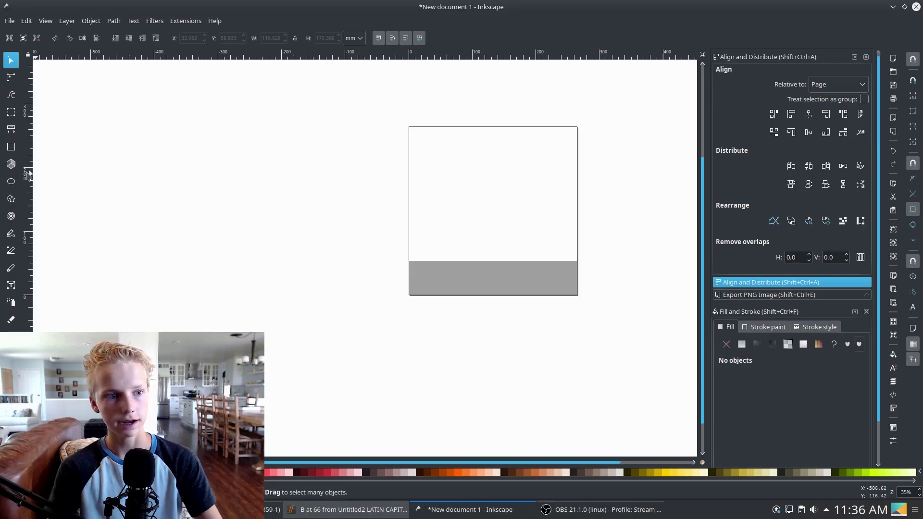
Draw an inverted-V A path from the bar up to an apex and back down
left_click(11, 250)
left_click(442, 256)
left_click(472, 159)
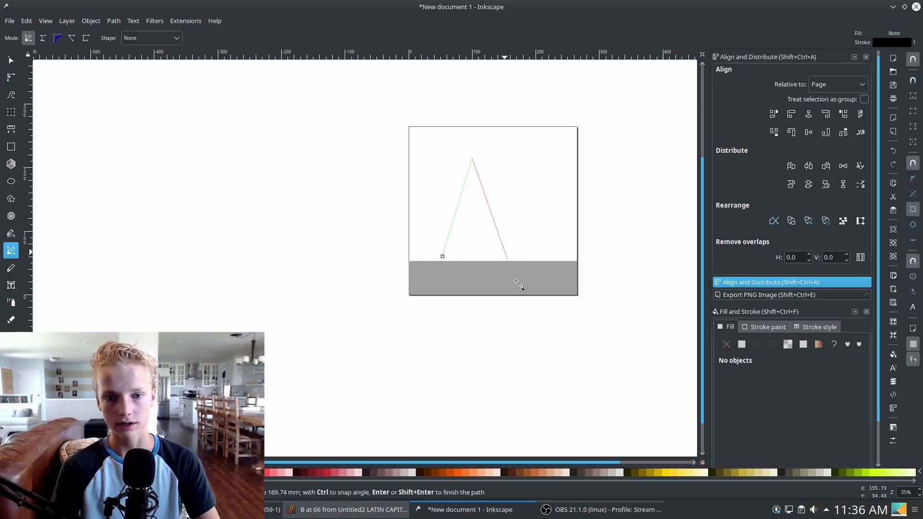
double_click(499, 254)
Give the A path a flat black stroke about 26 mm wide, then open the Path menu
left_click(768, 327)
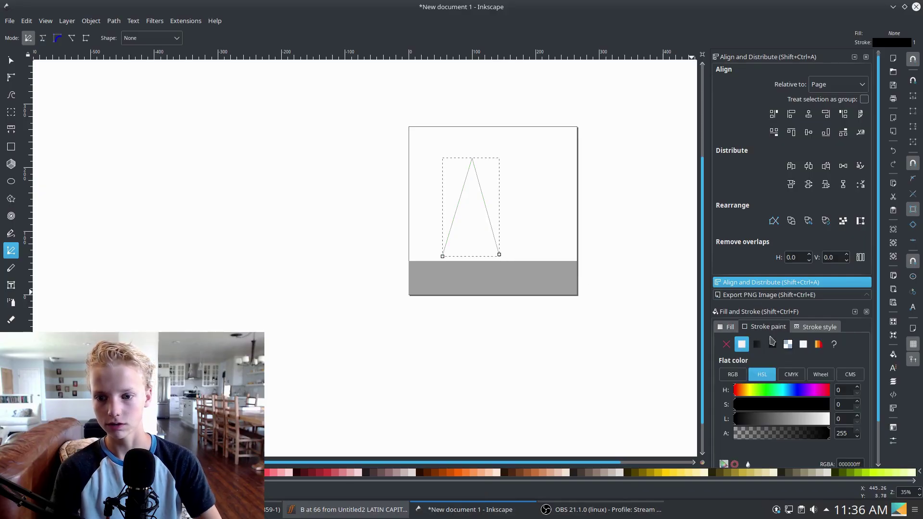
left_click(757, 344)
left_click(742, 344)
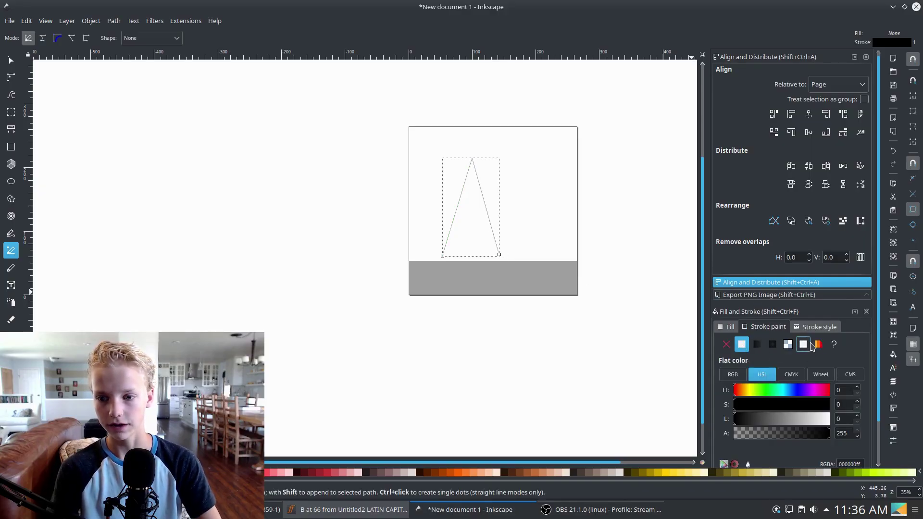
left_click(819, 327)
left_click(797, 342)
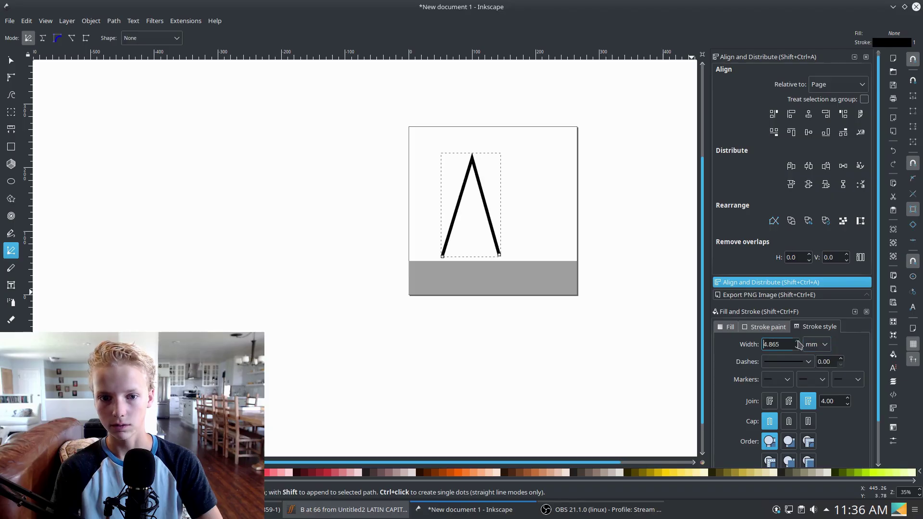
left_click_drag(797, 341, 796, 342)
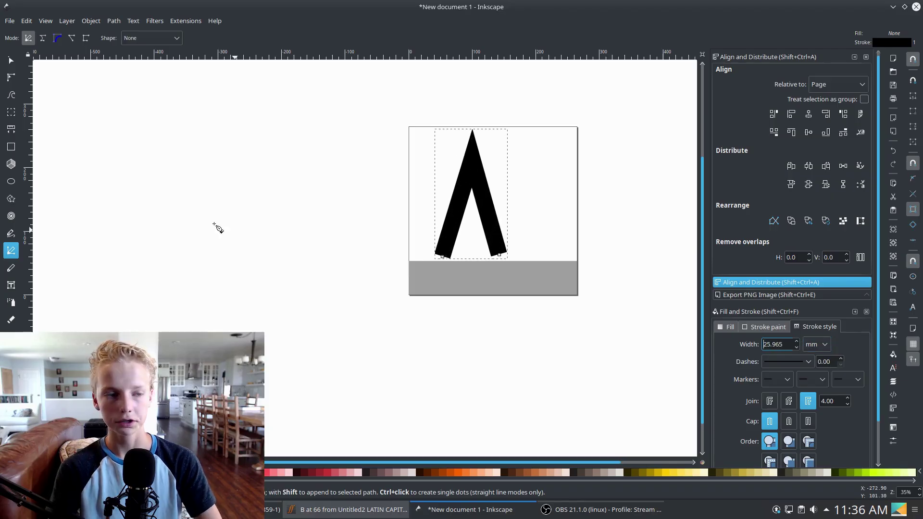
left_click(92, 22)
mouse_move(110, 22)
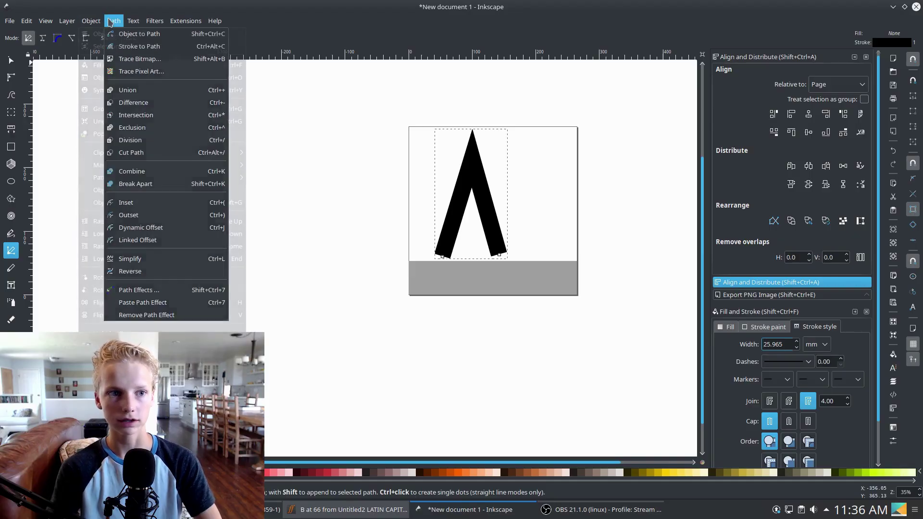
Convert the A's stroke to a filled black outline path and inspect its nodes
left_click(132, 46)
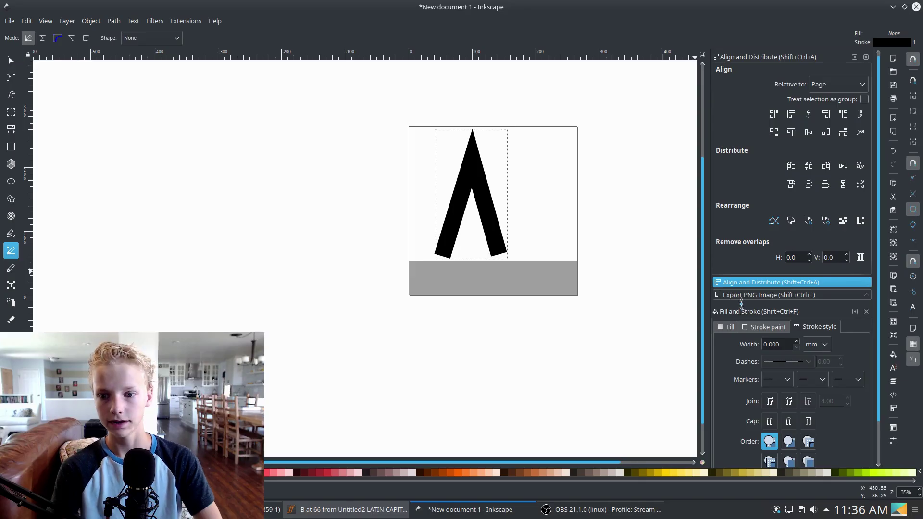
left_click(15, 61)
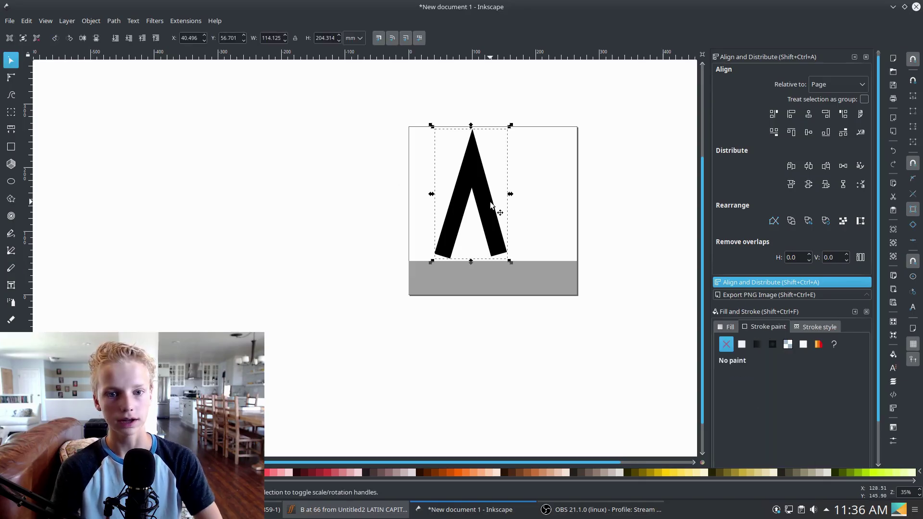
left_click(727, 327)
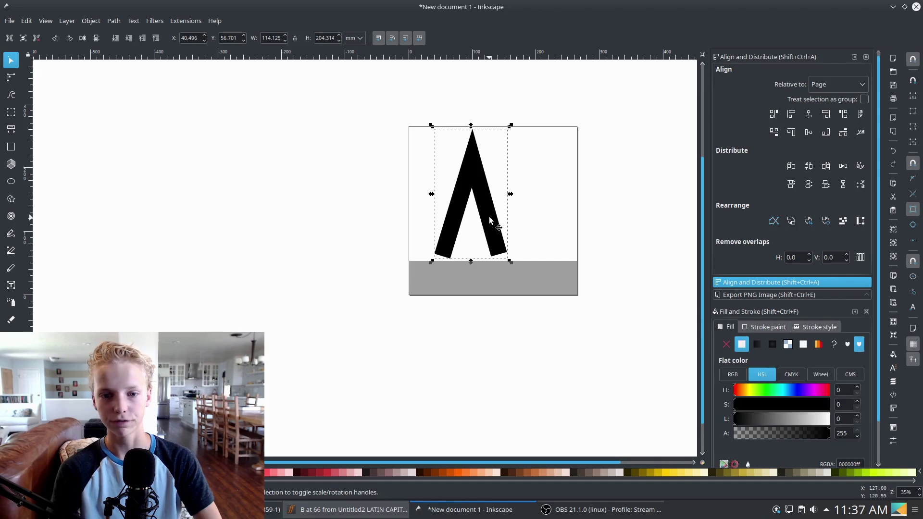
double_click(471, 130)
scroll(474, 130, "up", 4)
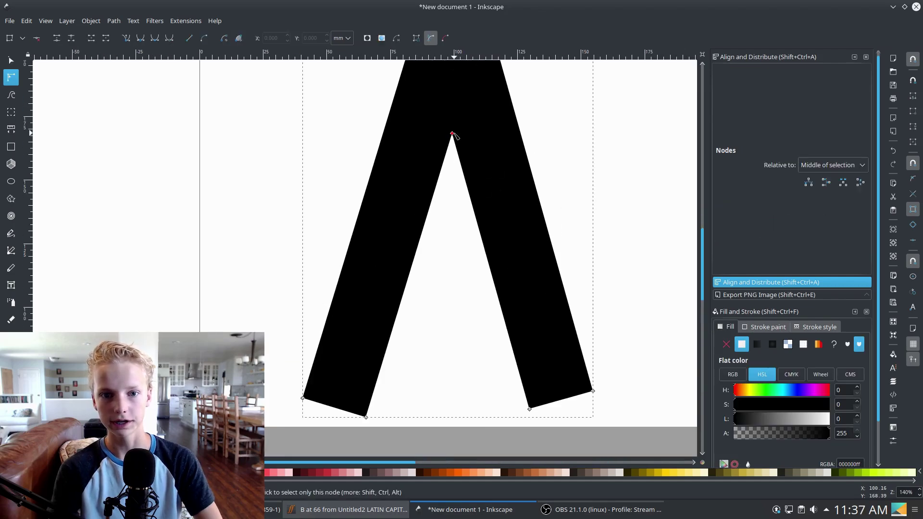
scroll(272, 243, "down", 2)
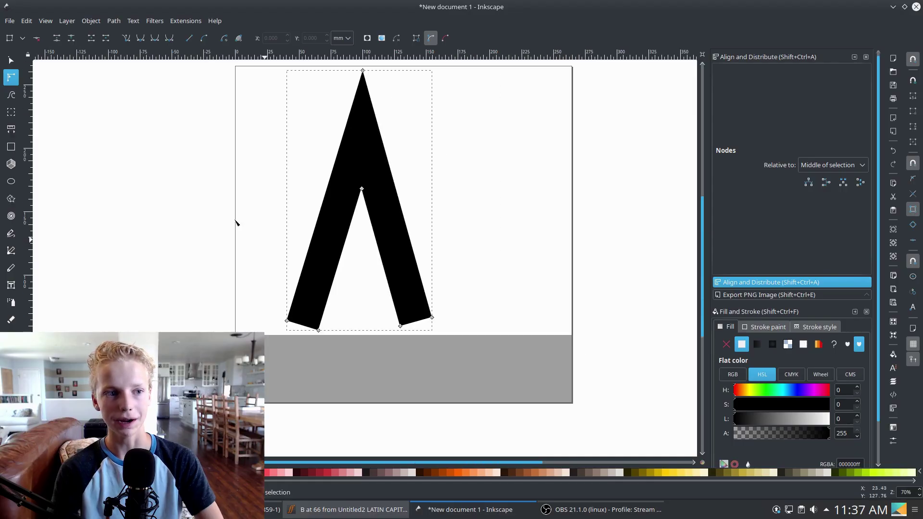
key("s")
scroll(303, 237, "down", 2)
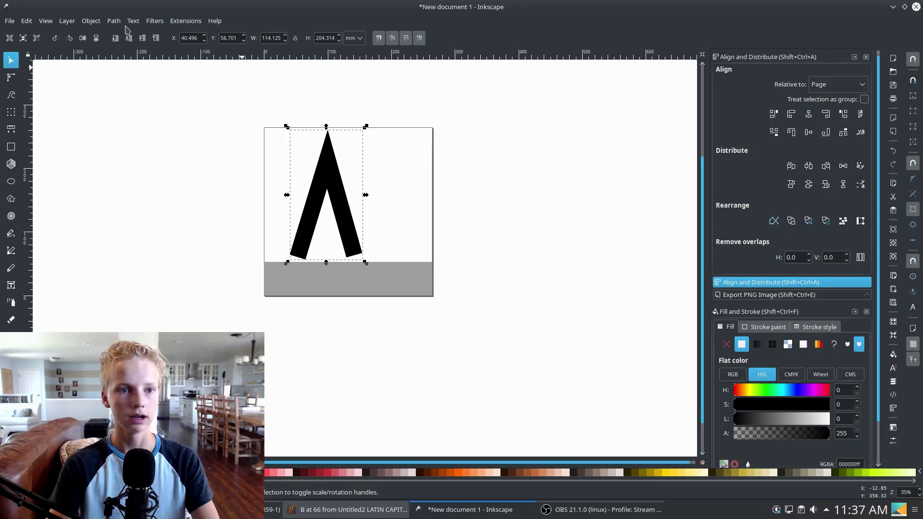
Move the black A near the page's left edge, resting on the grey bar
left_click_drag(343, 209, 322, 215)
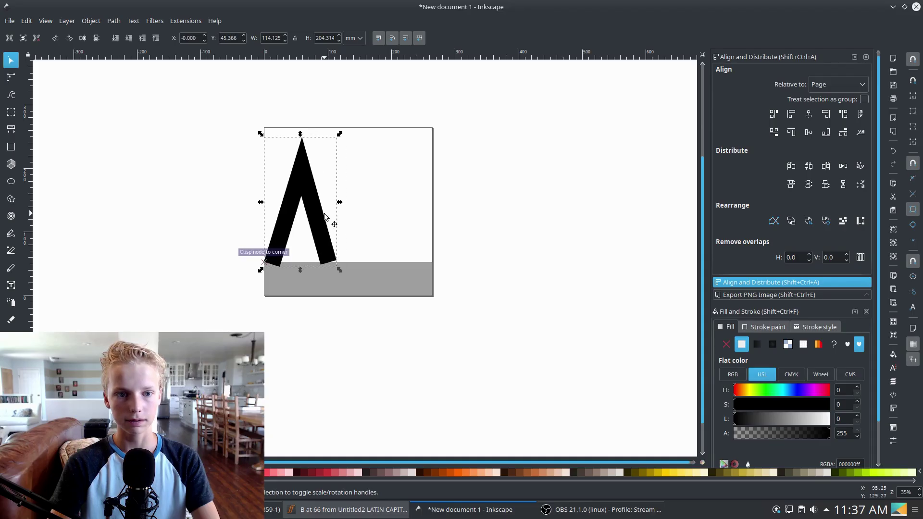
scroll(310, 250, "up", 8)
scroll(306, 380, "up", 3)
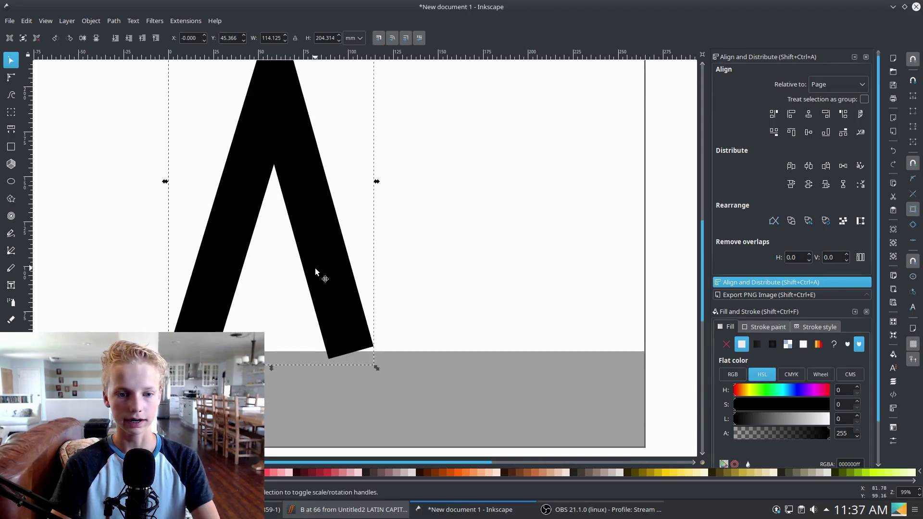
left_click_drag(319, 272, 340, 274)
Check the font in FontForge, then delete the grey rectangle under the A
left_click(312, 512)
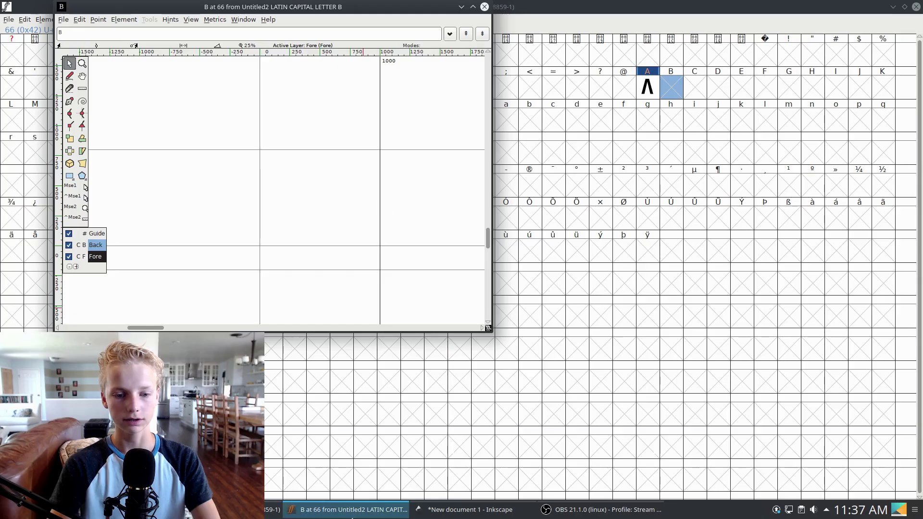
left_click(471, 511)
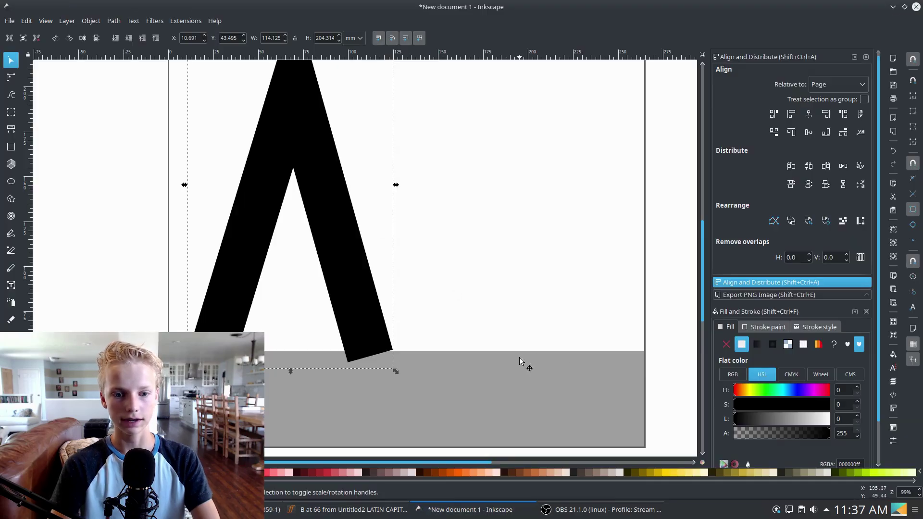
scroll(521, 364, "down", 3)
left_click(498, 369)
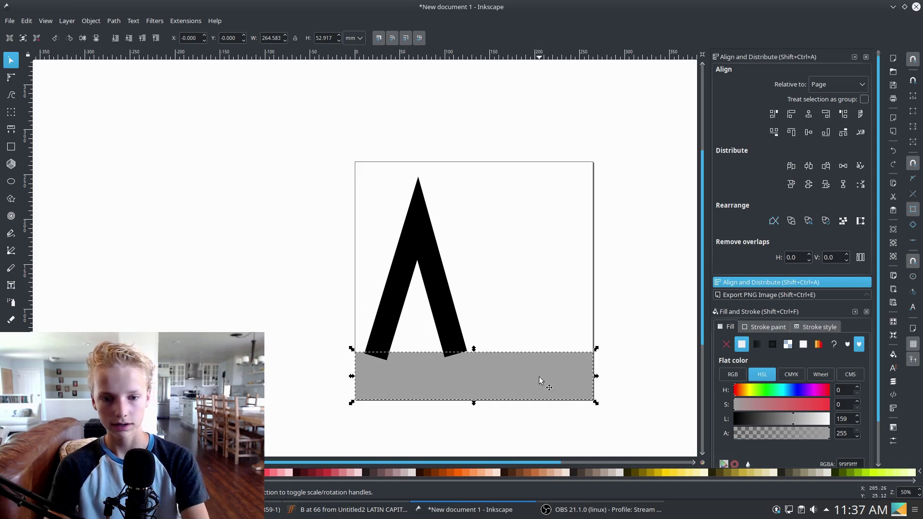
key("Delete")
Save a copy of the drawing in Plain SVG format
left_click(9, 21)
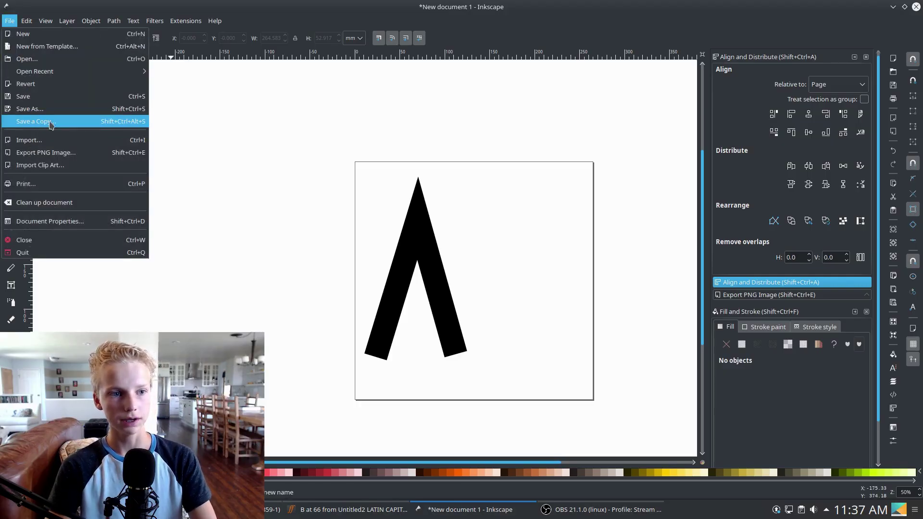
left_click(102, 112)
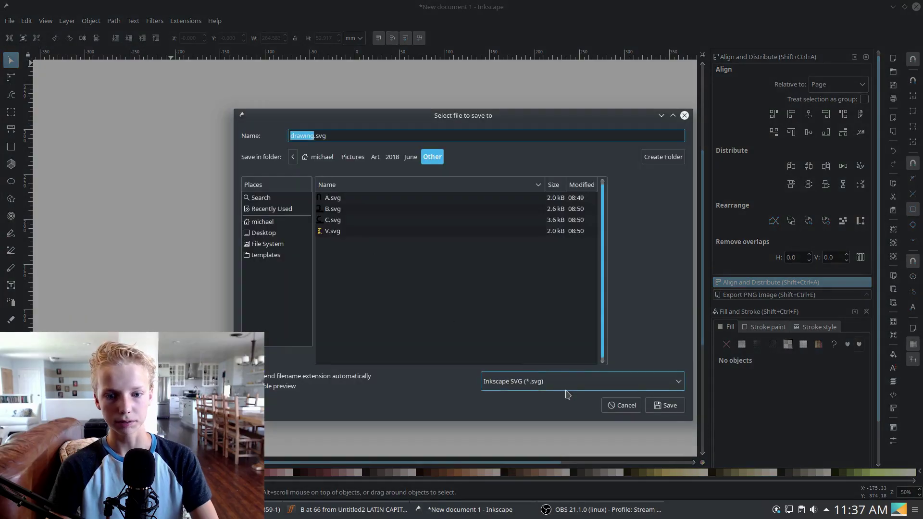
left_click(567, 390)
left_click(524, 409)
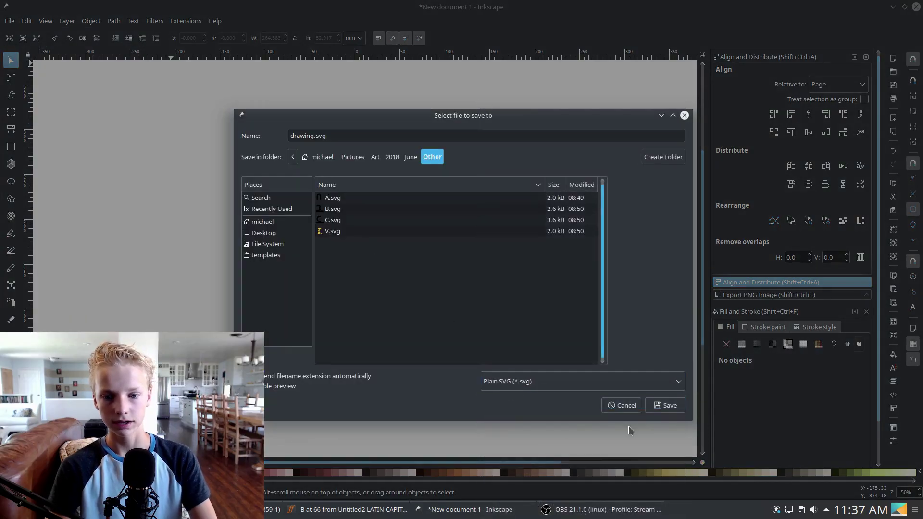
left_click(620, 404)
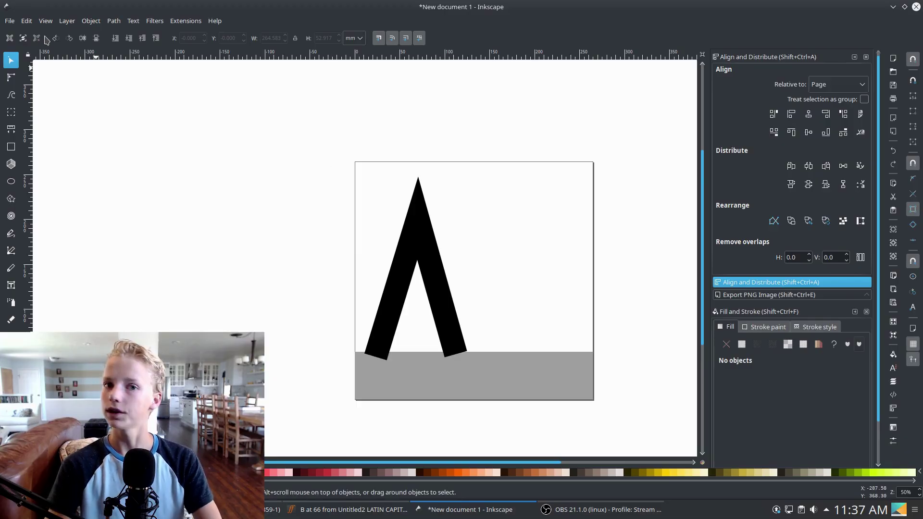
Delete the grey rectangle, leaving only the black A on the page
left_click(448, 327)
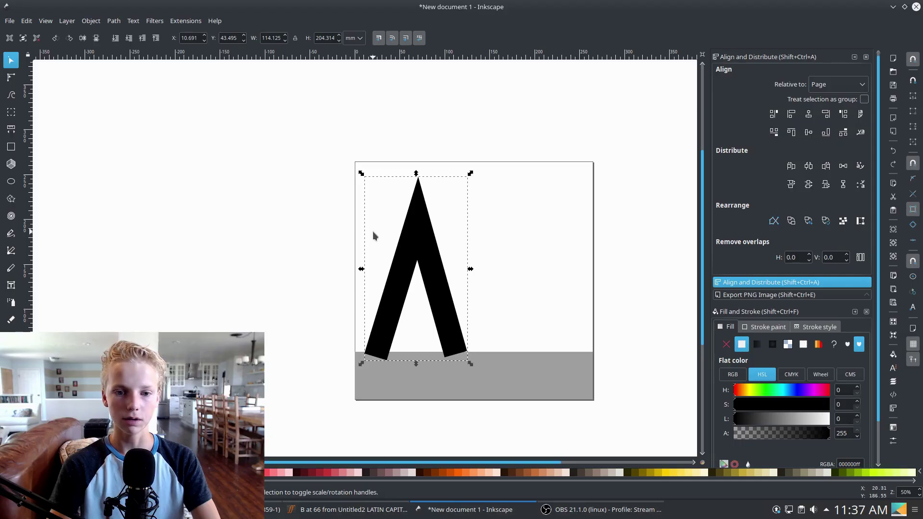
left_click(7, 21)
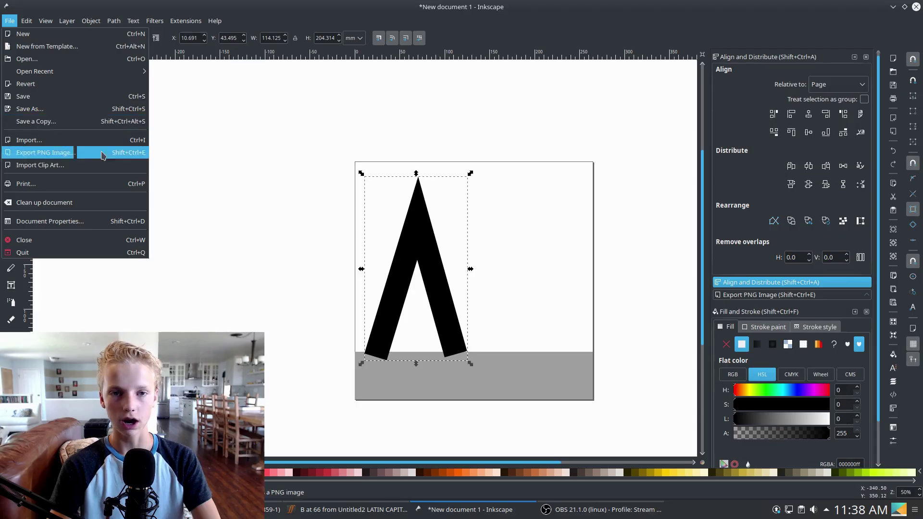
key("Escape")
left_click(562, 394)
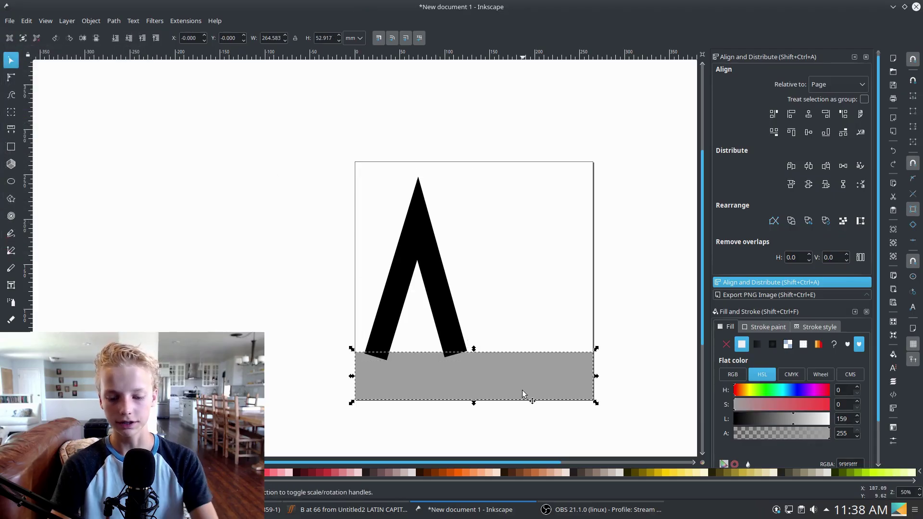
key("Delete")
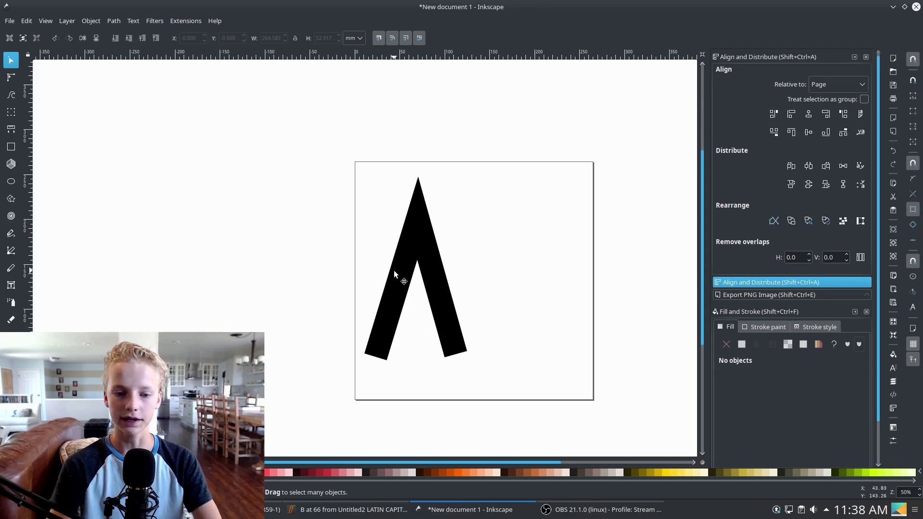
Import V.svg into FontForge's V glyph cell and close its editing window
left_click(272, 509)
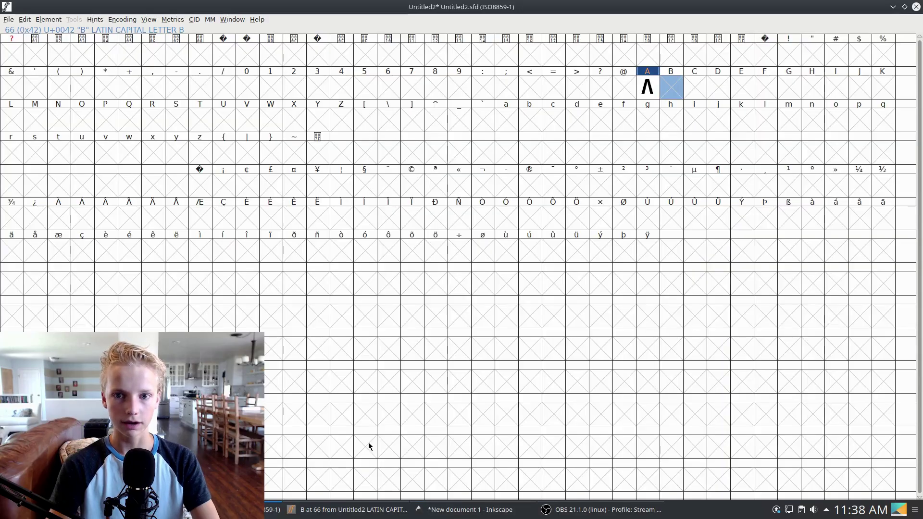
key("Left")
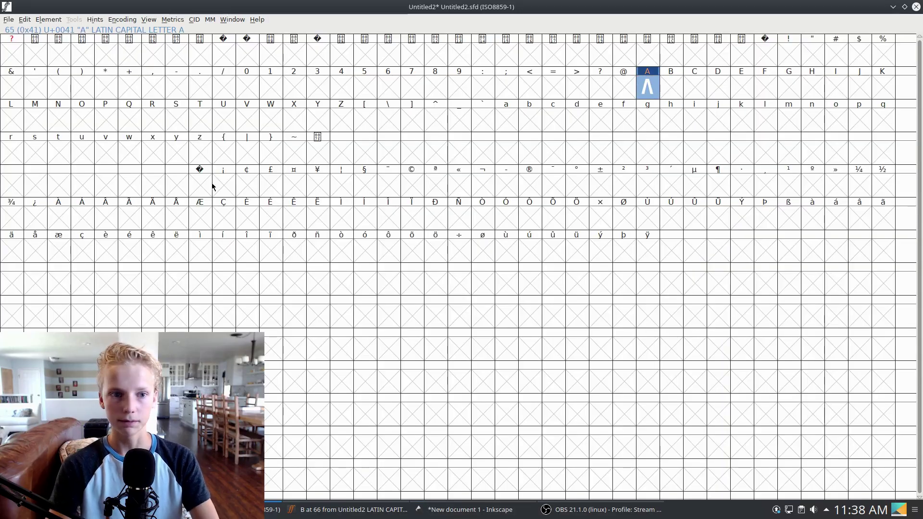
double_click(257, 121)
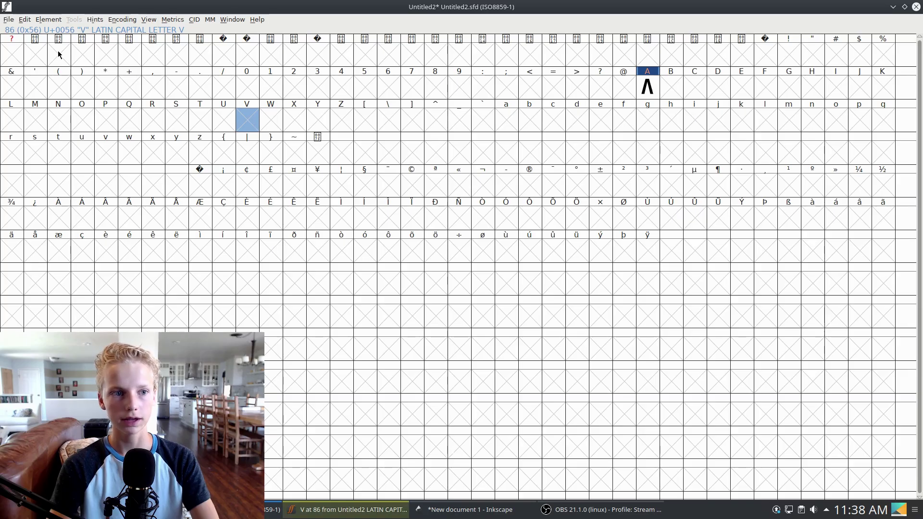
left_click(63, 20)
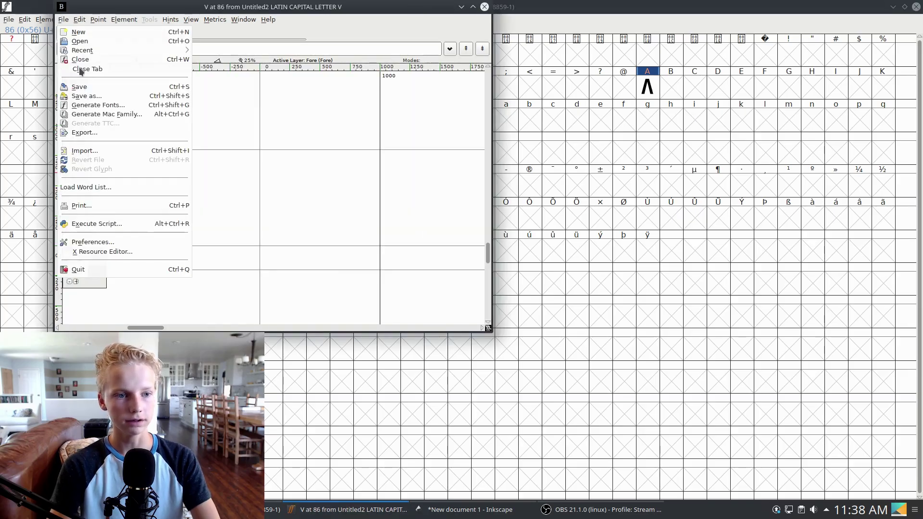
left_click(87, 150)
left_click(425, 257)
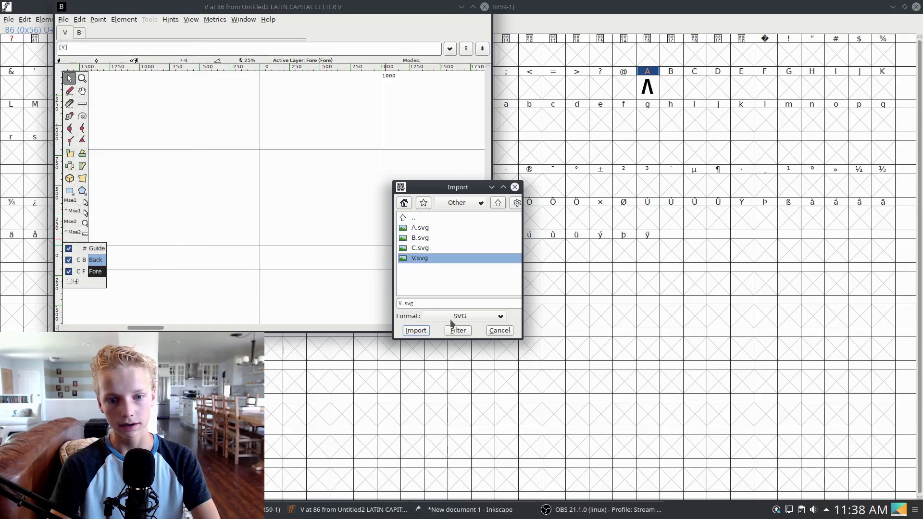
left_click(408, 333)
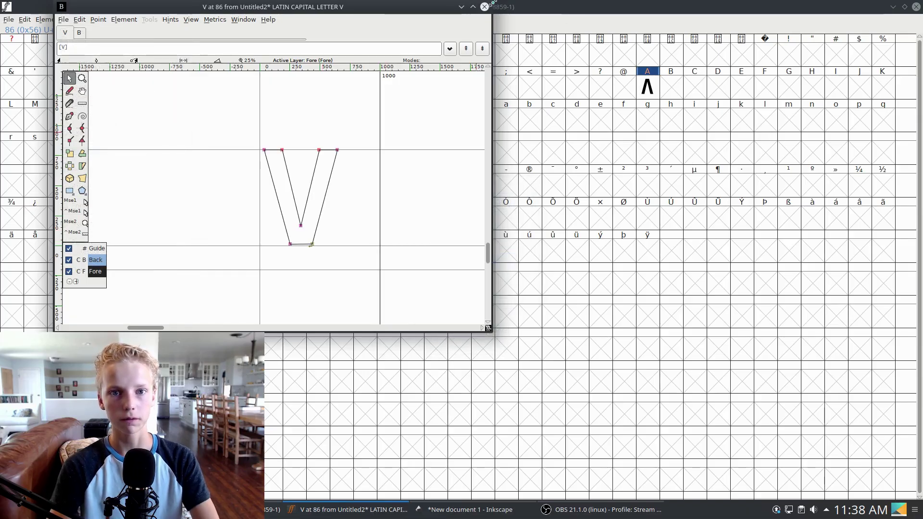
left_click(386, 517)
left_click(386, 517)
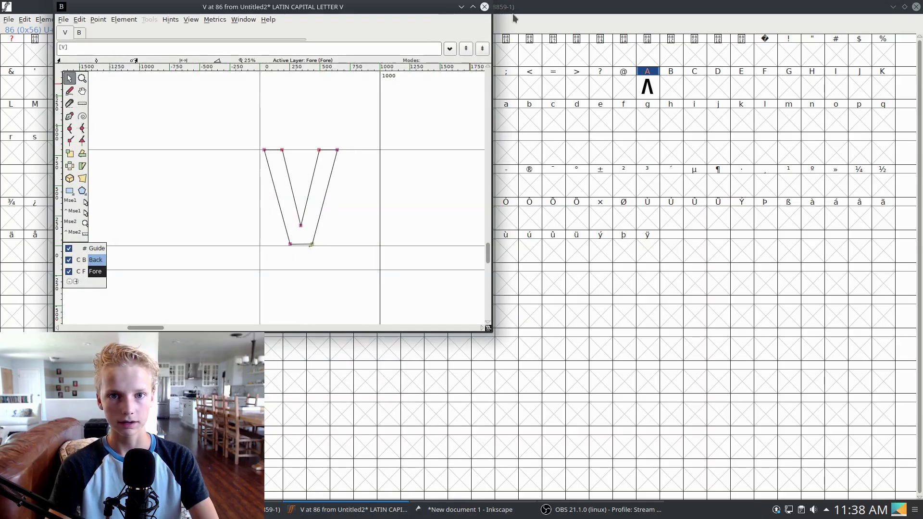
left_click(484, 6)
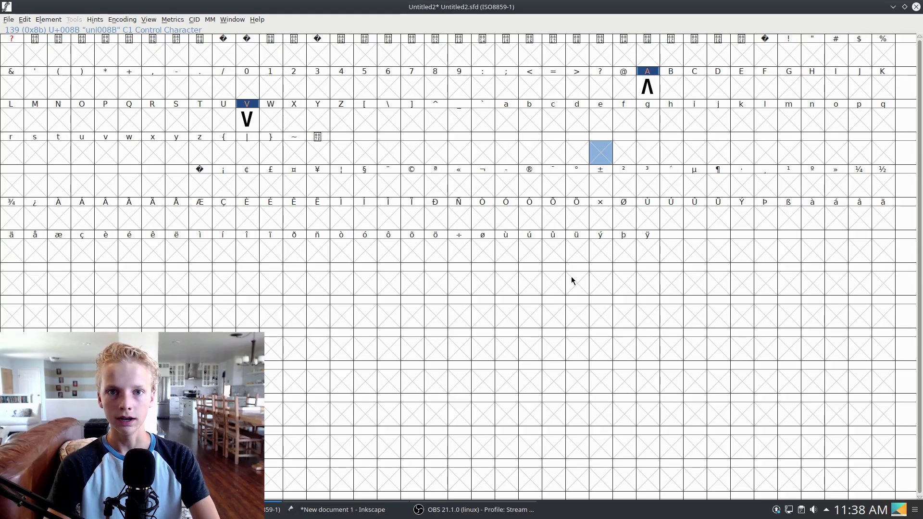